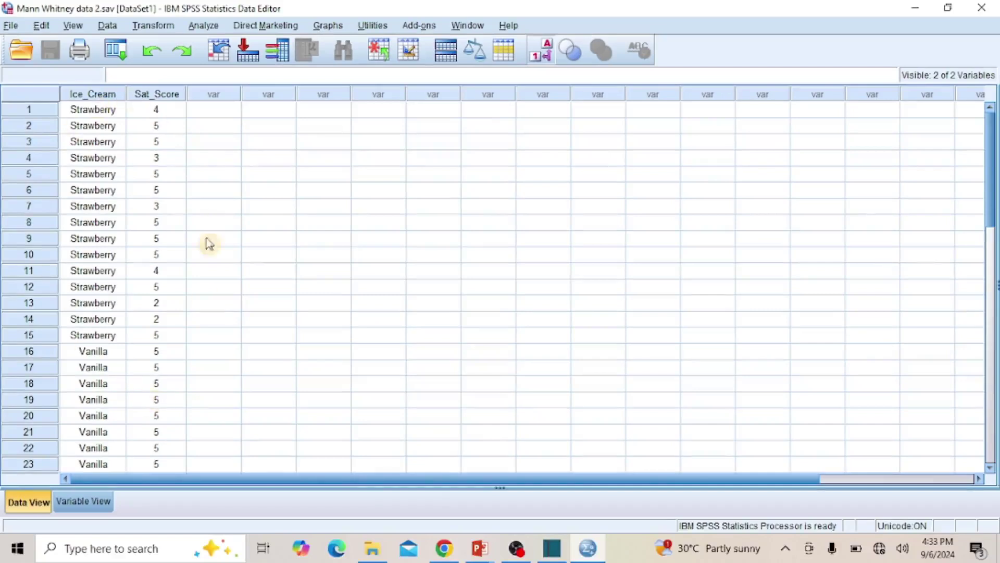
- Review the dataset's rows, toggling the Ice_Cream display between value labels and numeric codes
scroll(161, 312, down, 2)
scroll(164, 312, down, 3)
scroll(161, 312, up, 5)
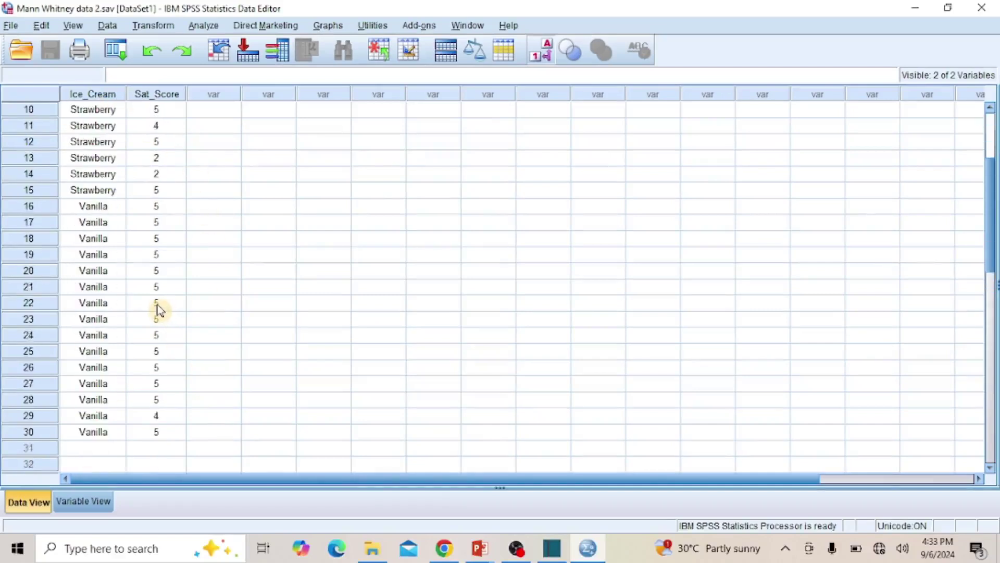
click(547, 54)
click(547, 54)
click(547, 54)
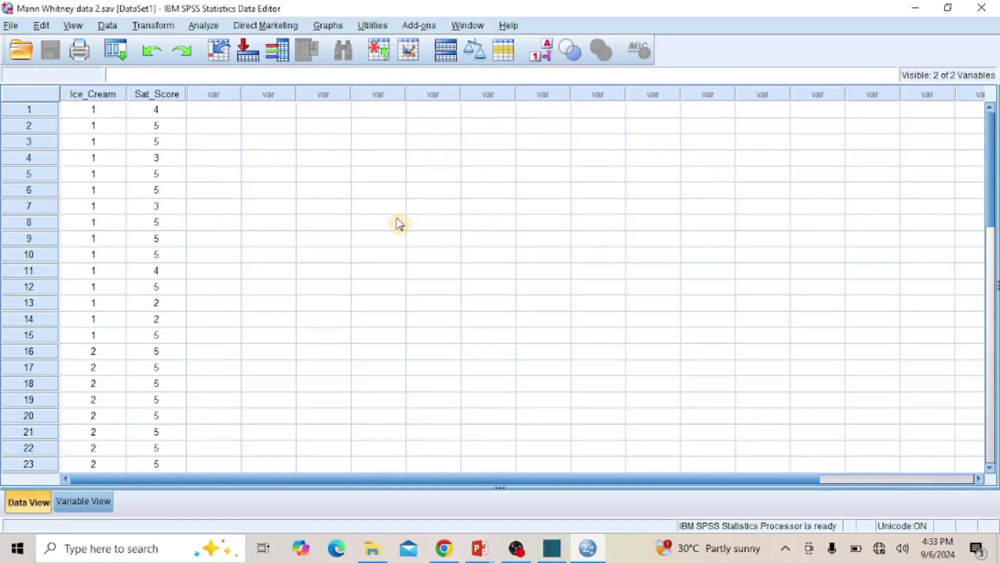
click(542, 51)
scroll(185, 264, down, 1)
- Examine the Ice_Cream column through all cases, comparing its flavour labels with the underlying numeric codes
click(102, 95)
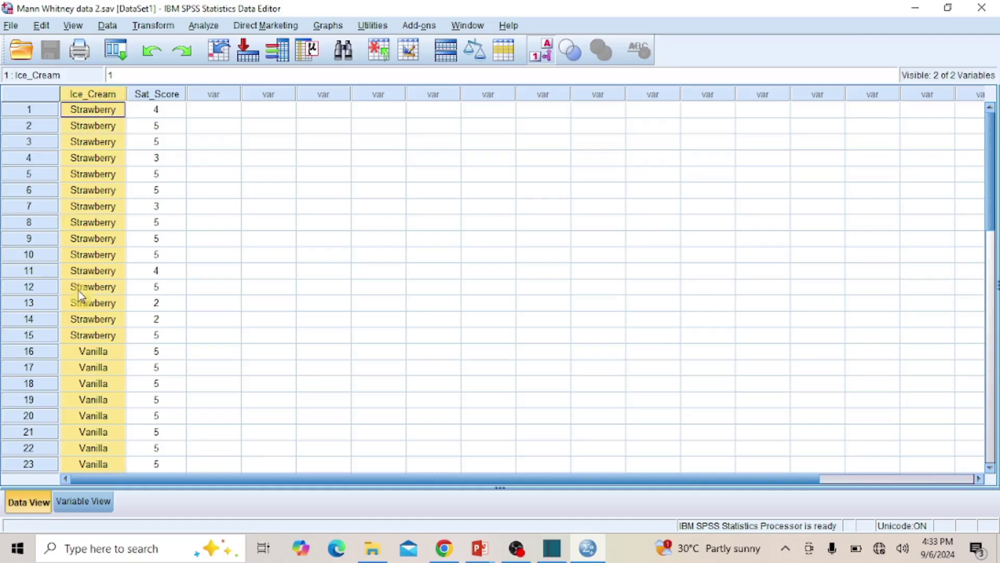
scroll(107, 307, down, 4)
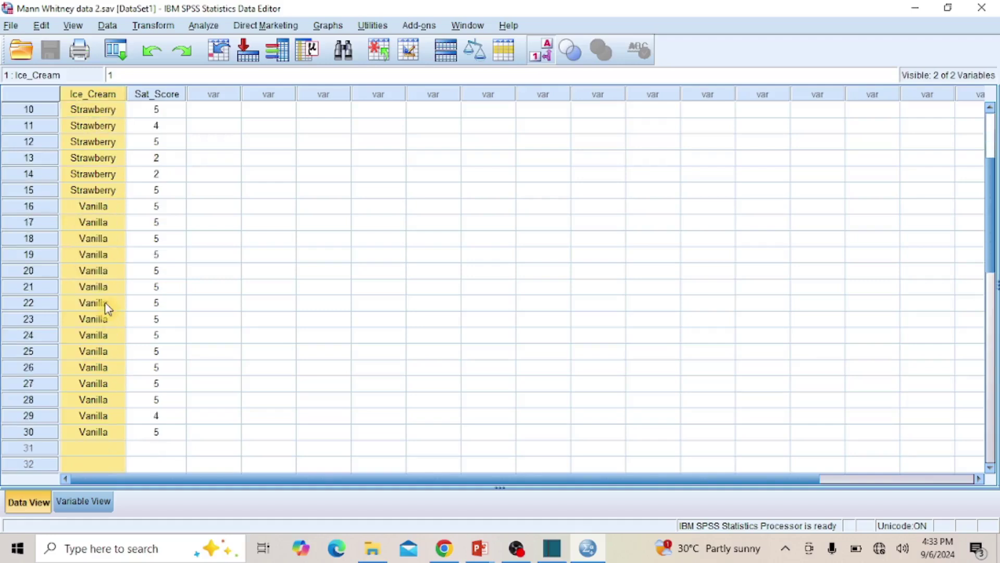
scroll(107, 308, up, 4)
scroll(105, 307, down, 3)
scroll(106, 309, up, 3)
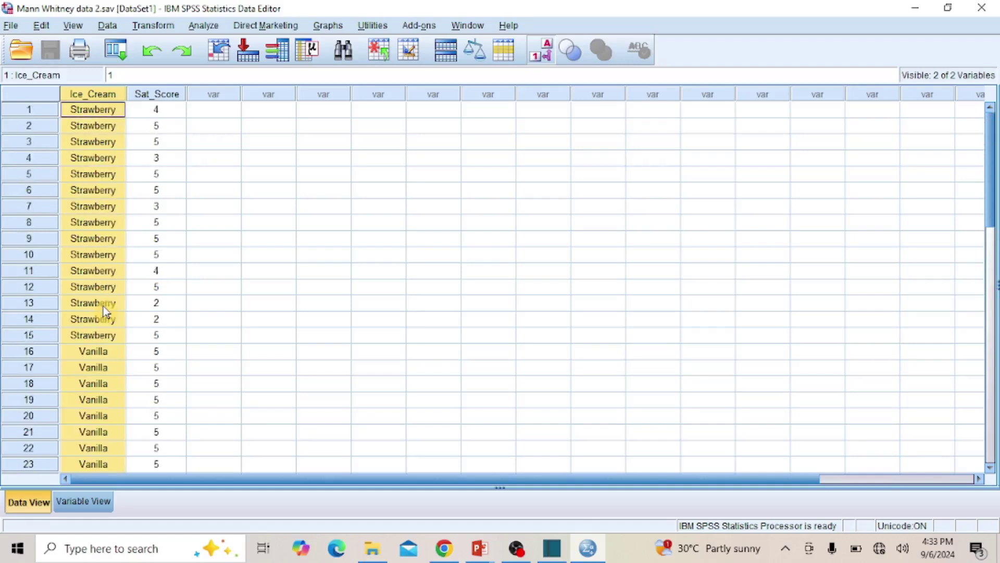
click(539, 52)
scroll(420, 219, down, 4)
scroll(420, 219, up, 4)
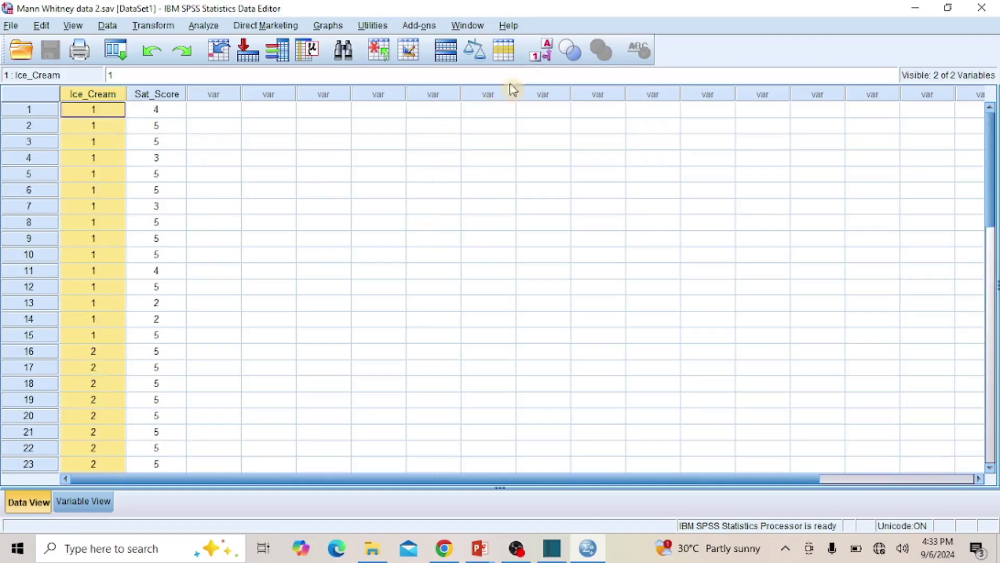
click(540, 50)
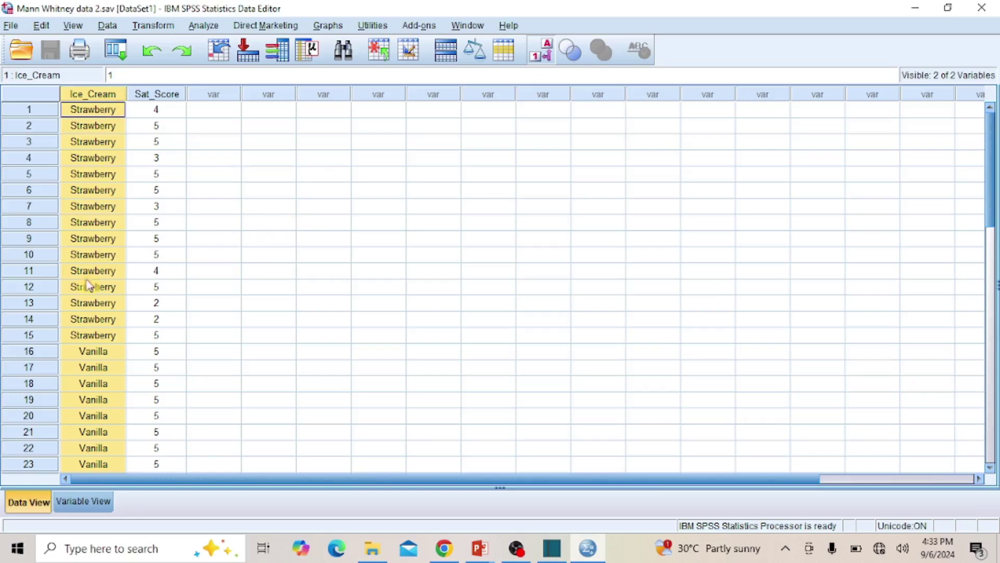
scroll(123, 215, down, 2)
scroll(124, 215, up, 2)
- Examine the Sat_Score column across the Strawberry and Vanilla cases, then clear the column selection
click(151, 95)
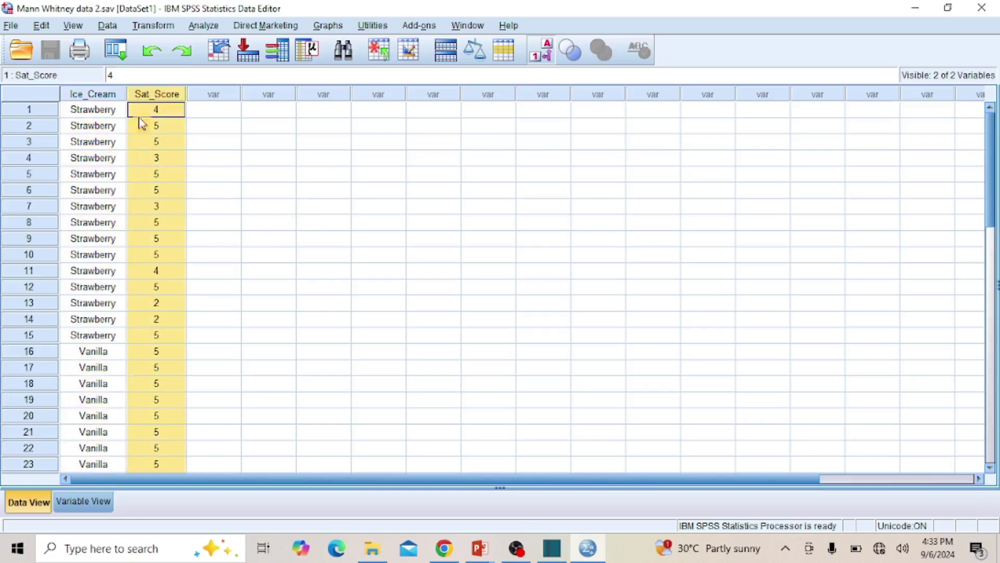
scroll(167, 306, down, 4)
scroll(166, 306, up, 4)
scroll(167, 306, down, 5)
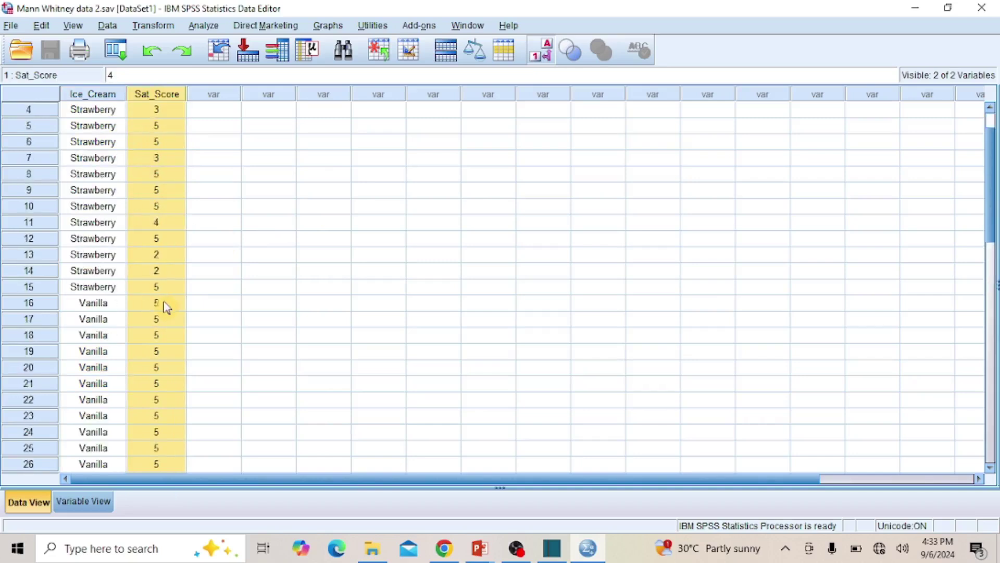
scroll(167, 307, up, 5)
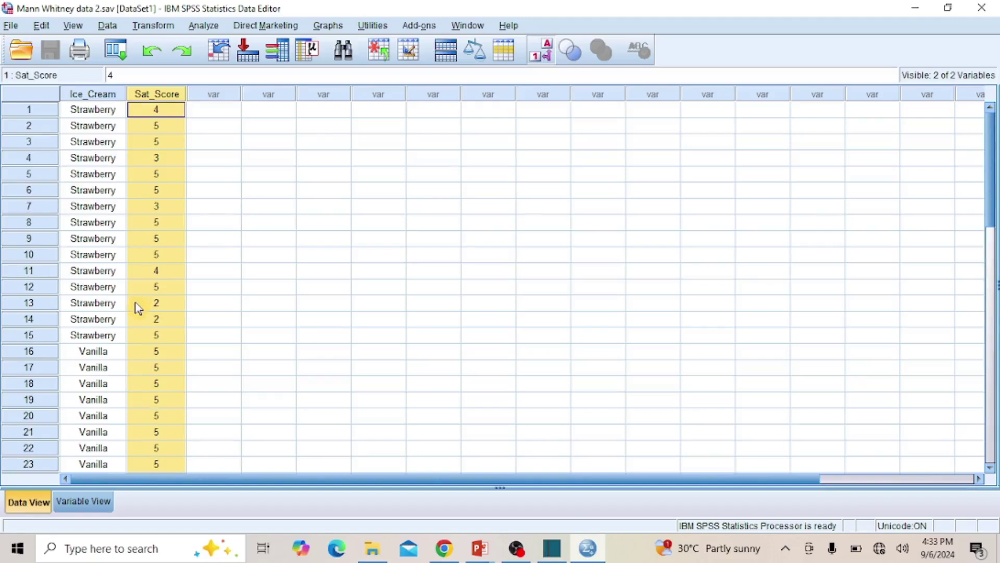
click(219, 110)
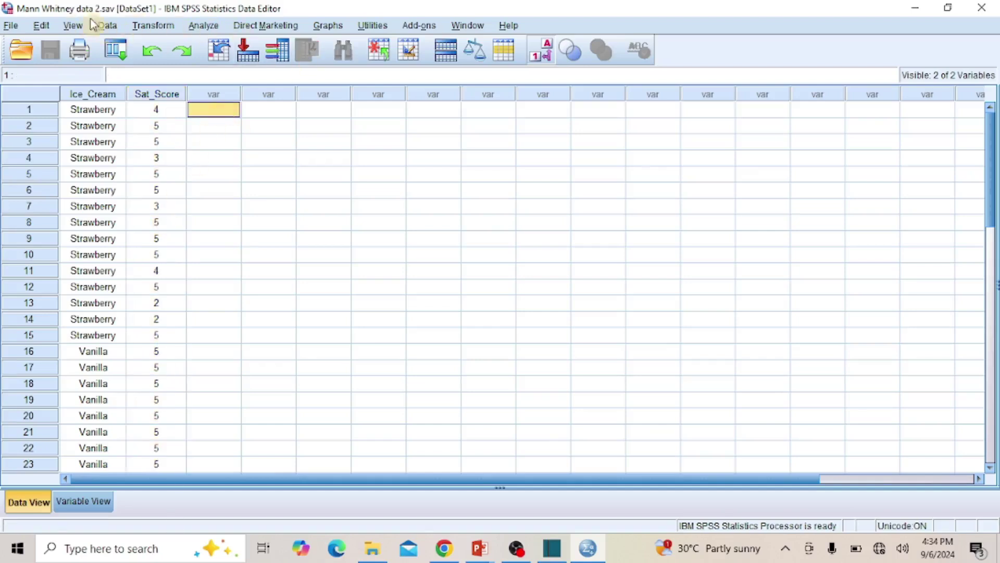
- Split the file with Compare groups based on Ice_Cream, and close the resulting output window
click(110, 26)
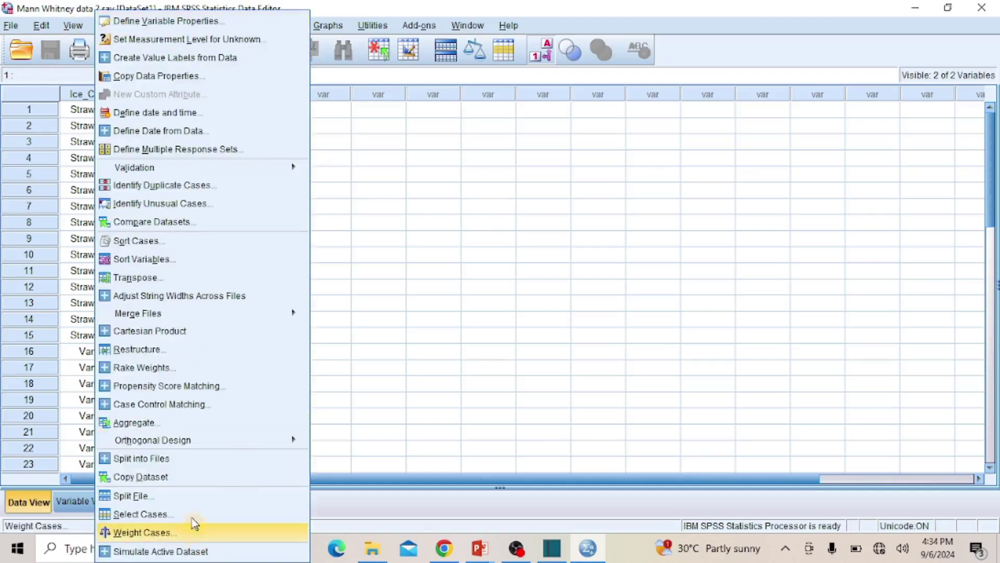
click(143, 497)
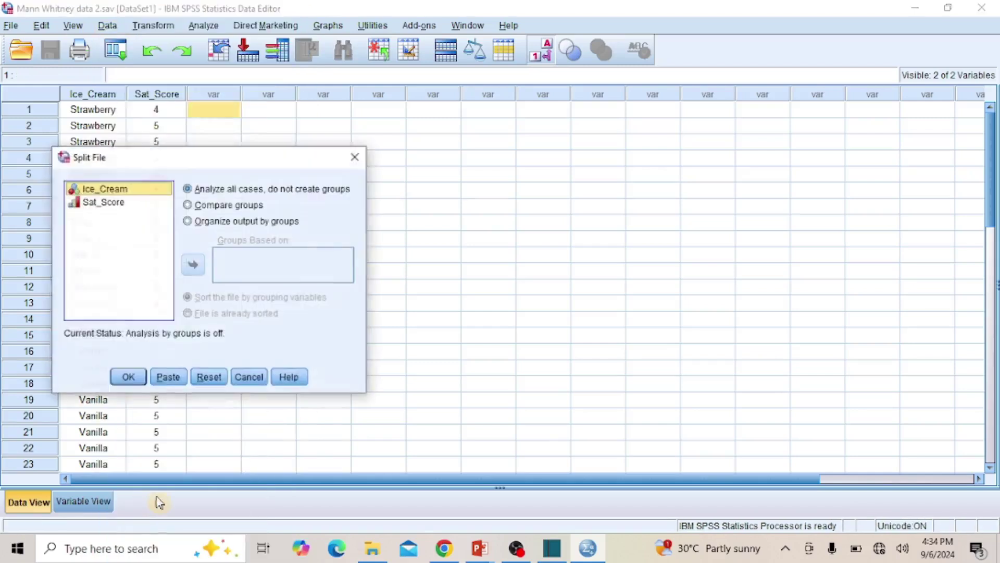
drag(296, 161, 496, 158)
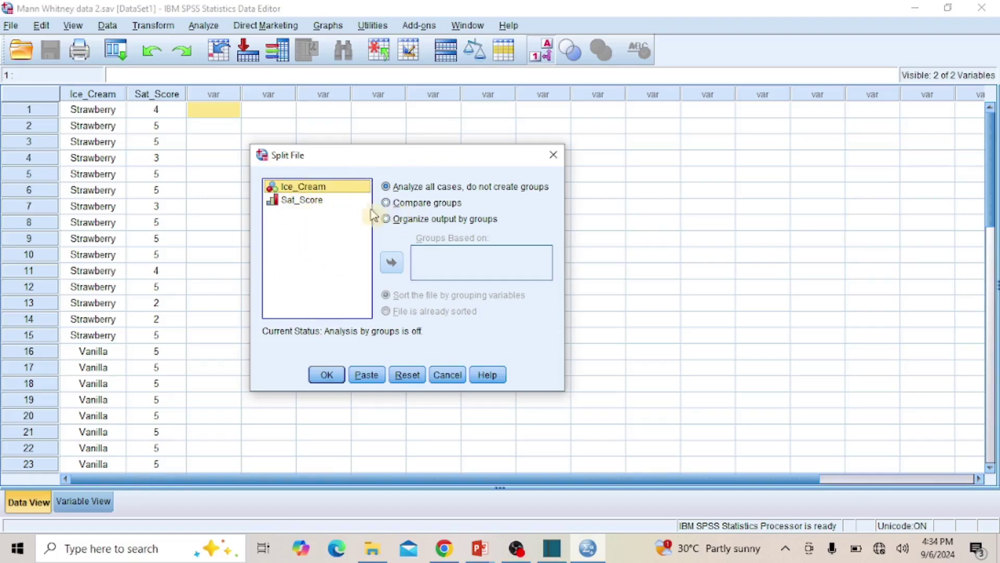
click(397, 205)
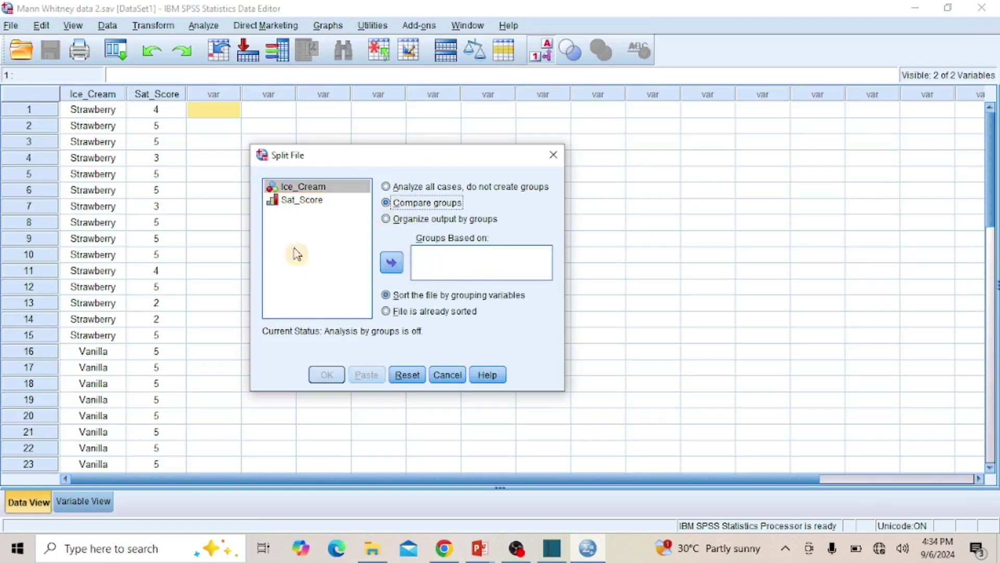
click(322, 189)
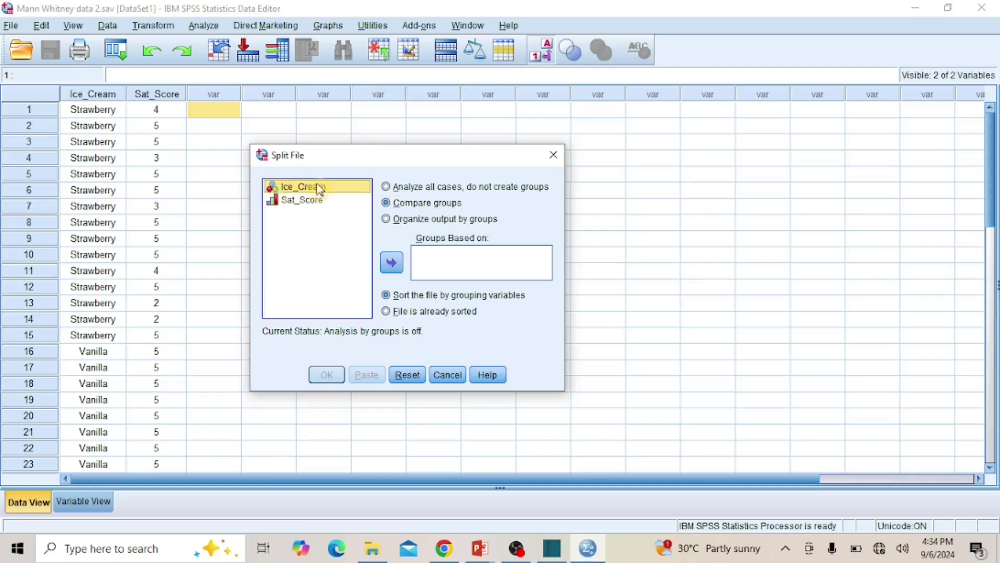
click(393, 266)
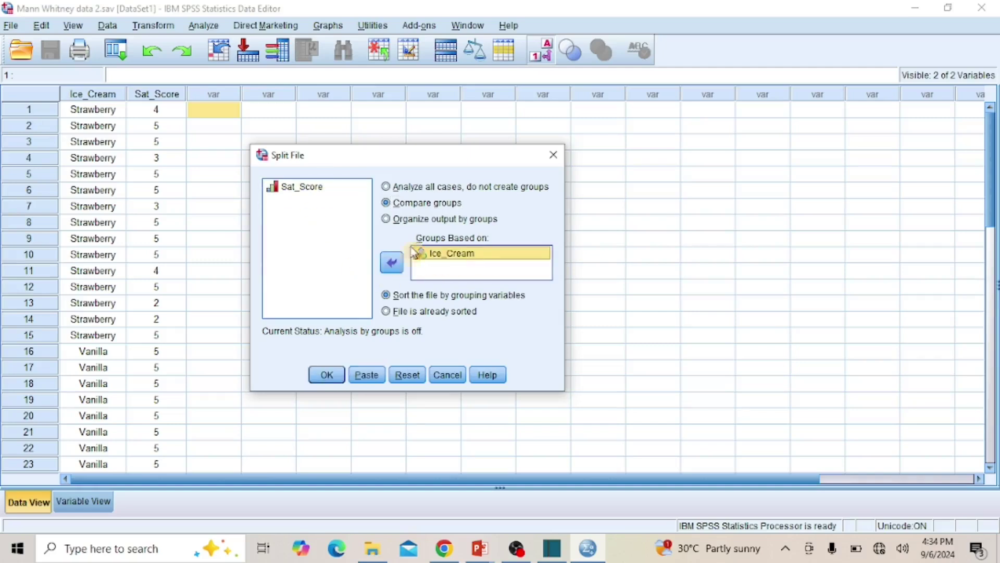
click(328, 375)
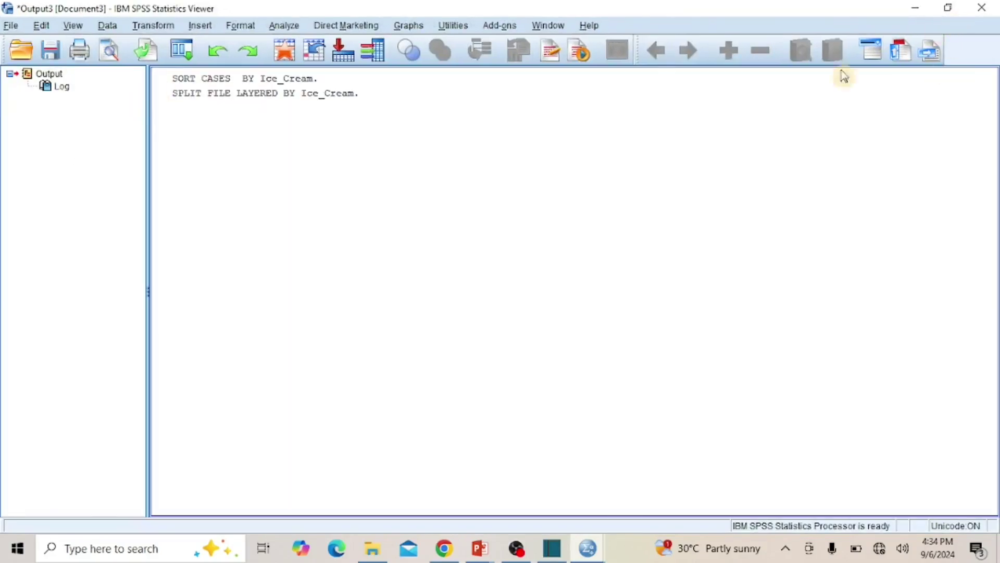
click(986, 10)
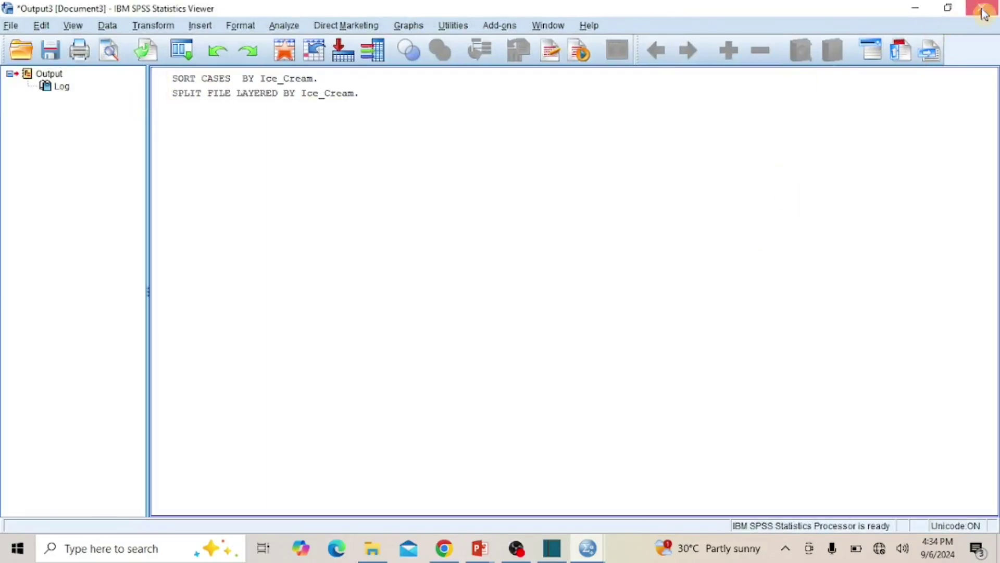
click(501, 293)
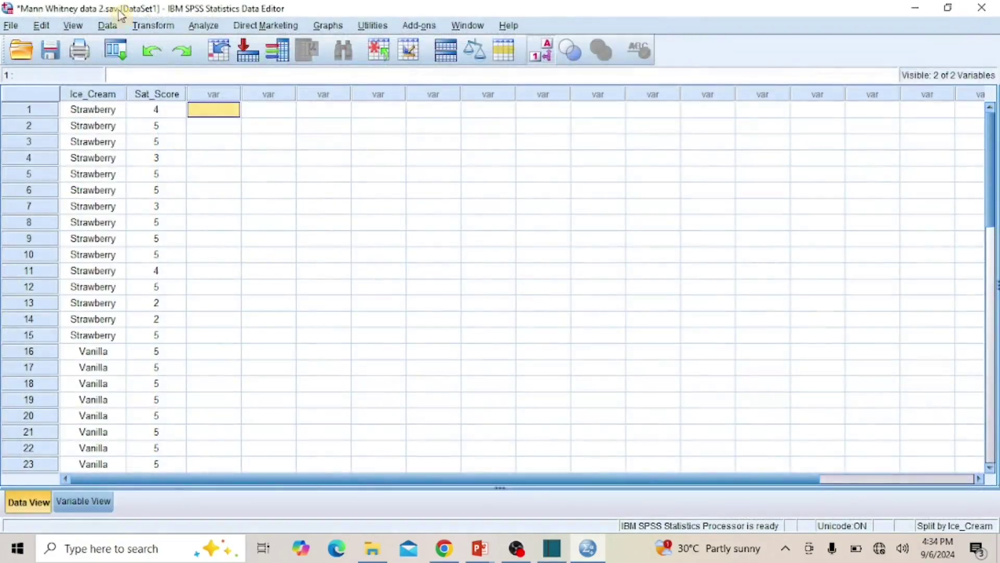
- Start a Frequencies analysis from the descriptive statistics with Sat_Score as the variable
click(203, 27)
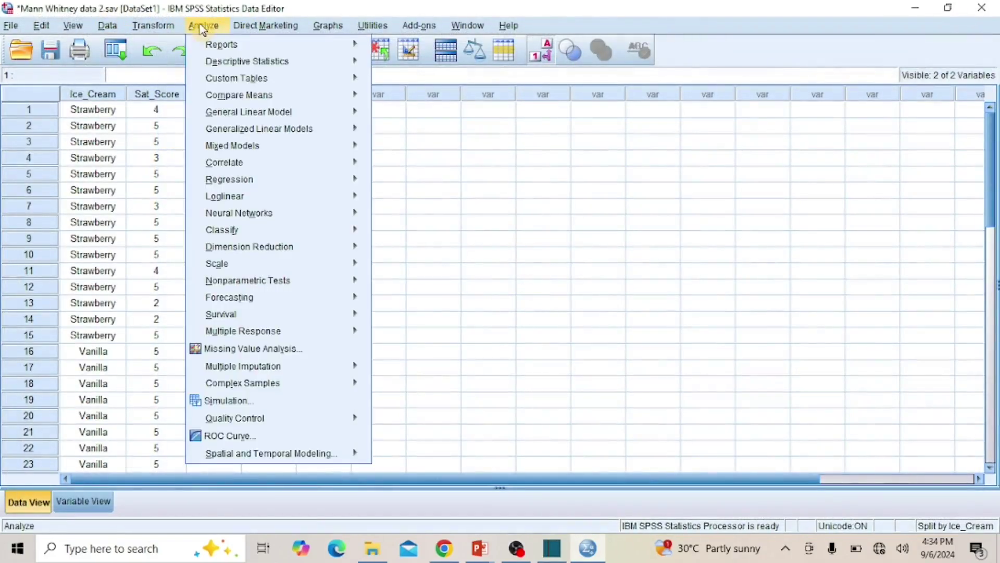
mouse_move(297, 65)
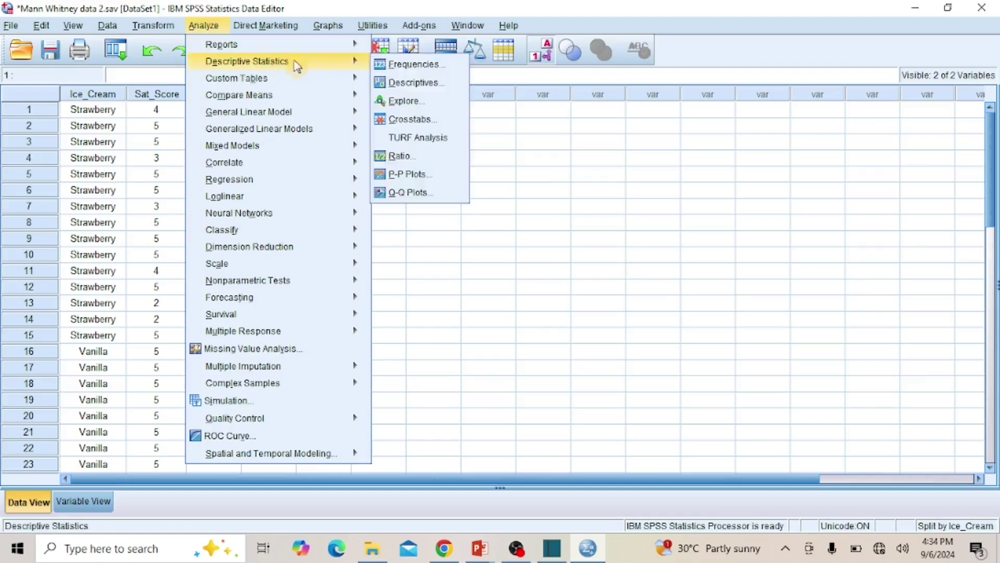
click(417, 67)
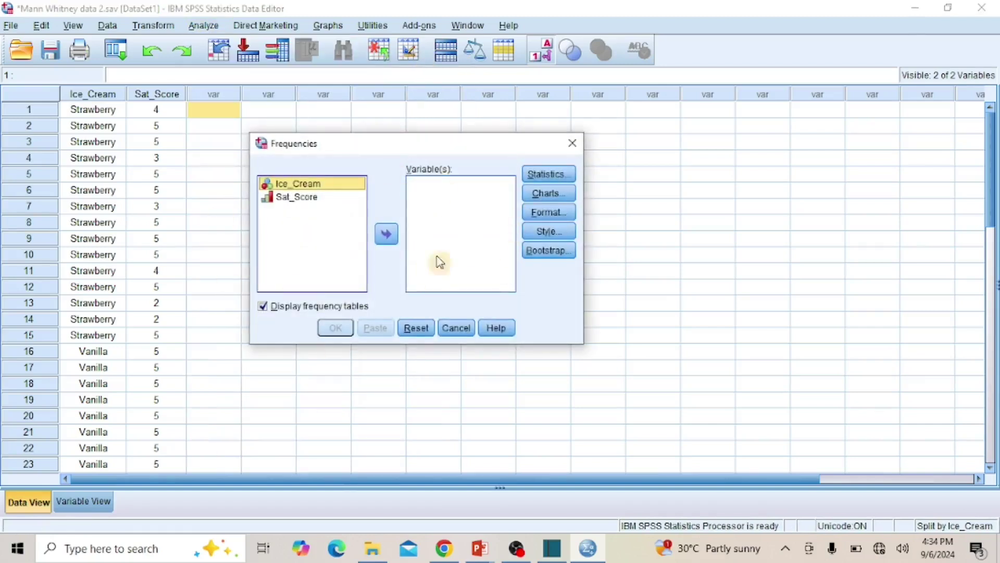
click(302, 199)
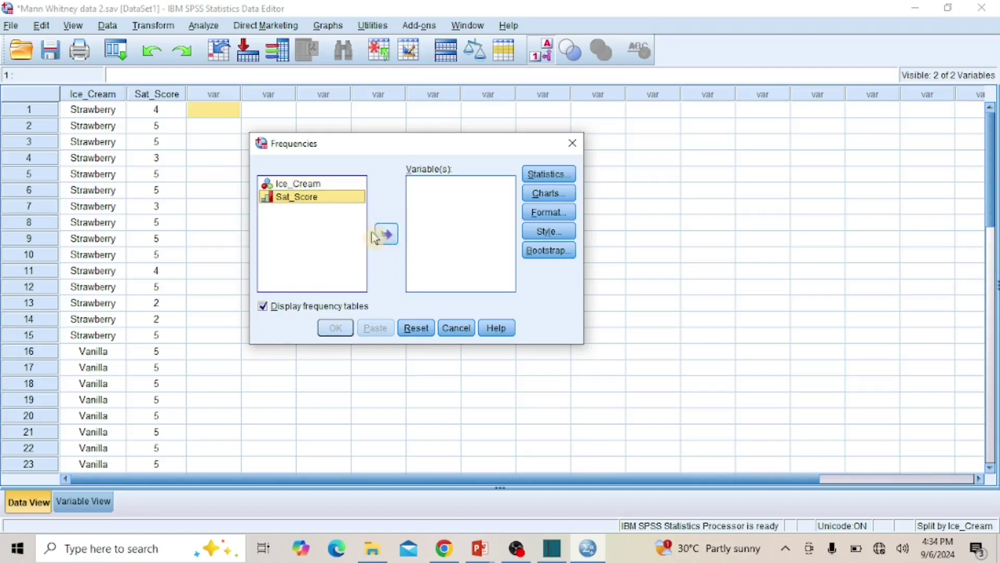
click(385, 236)
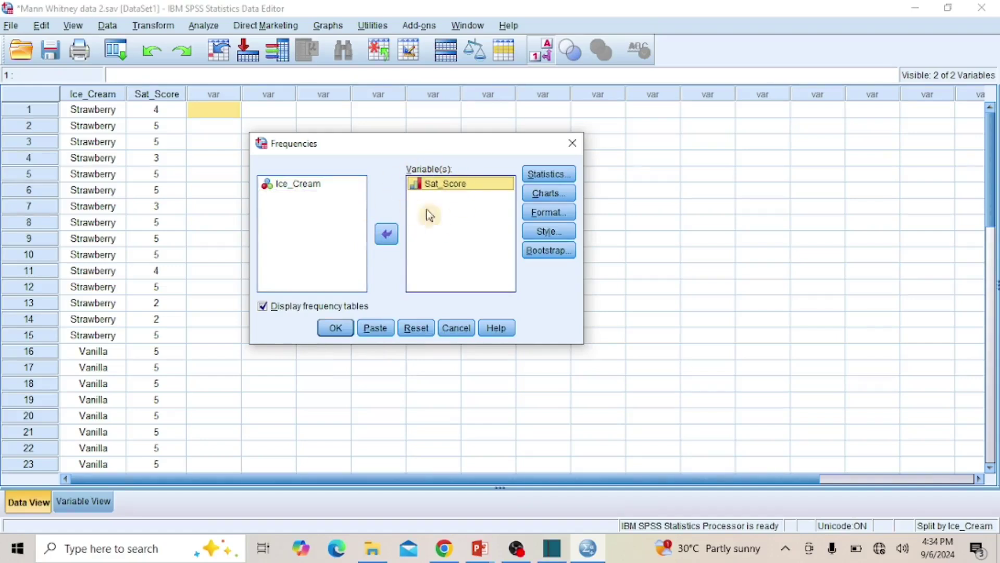
- Run the Frequencies analysis with histograms showing the normal curve and without frequency tables
click(547, 196)
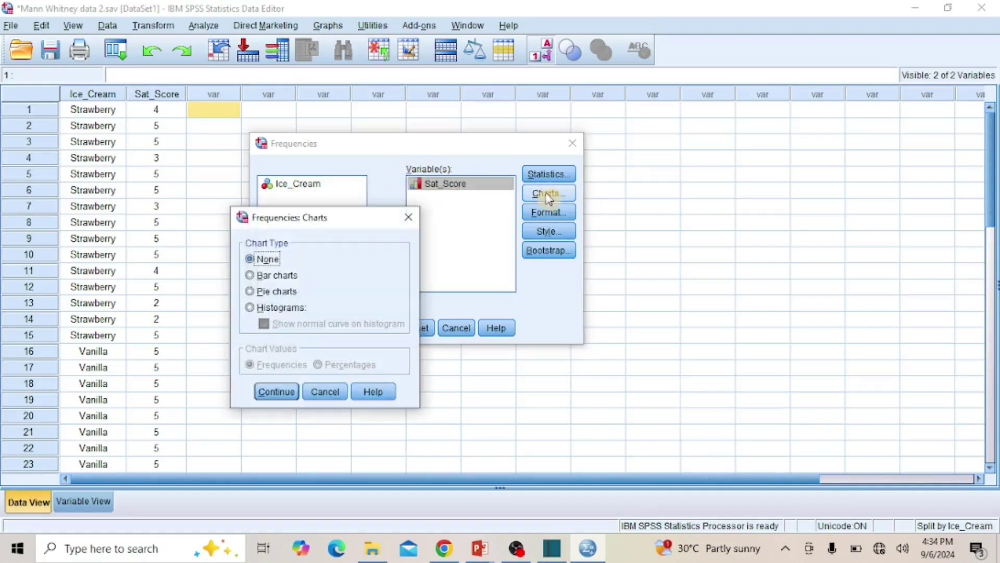
click(276, 309)
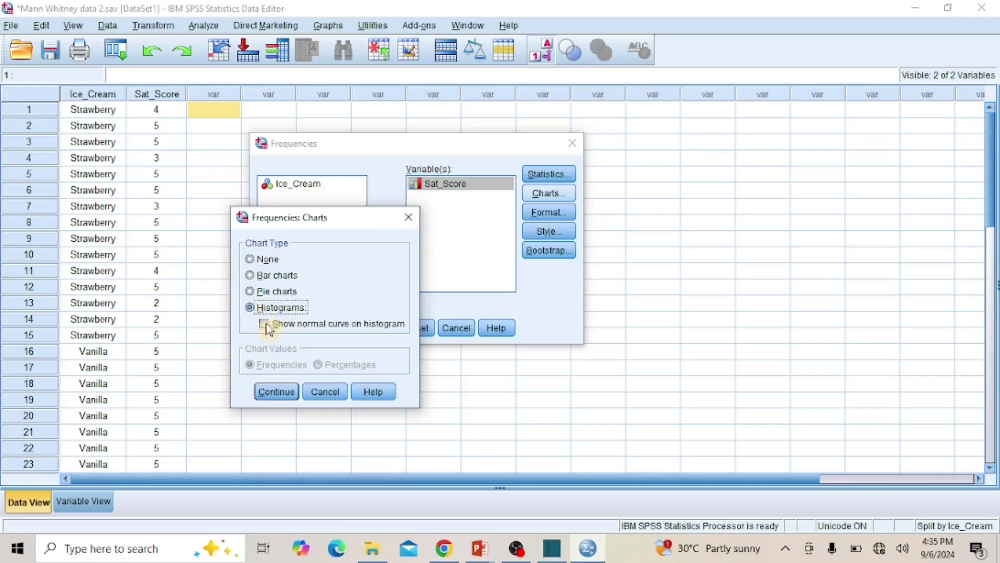
click(265, 326)
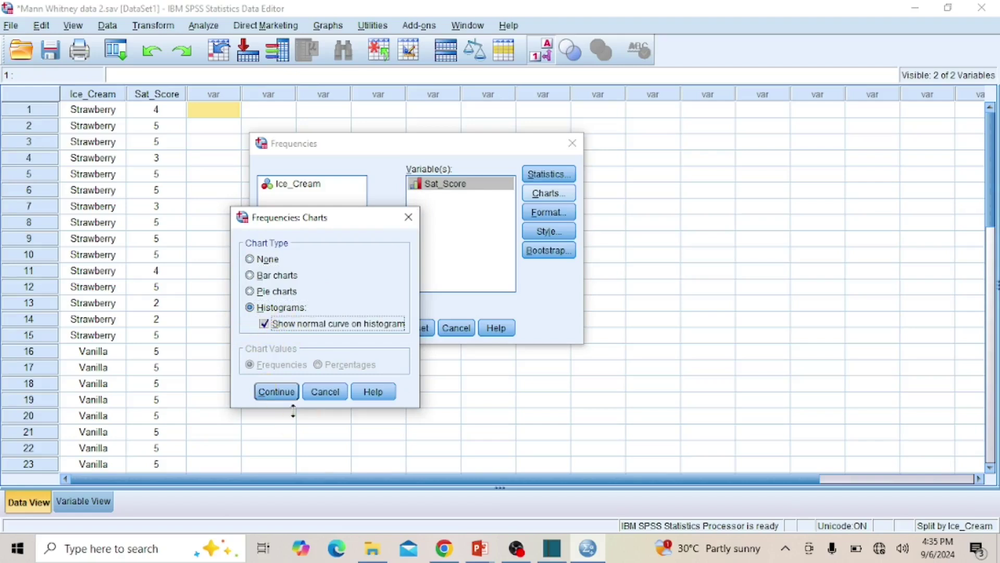
click(275, 392)
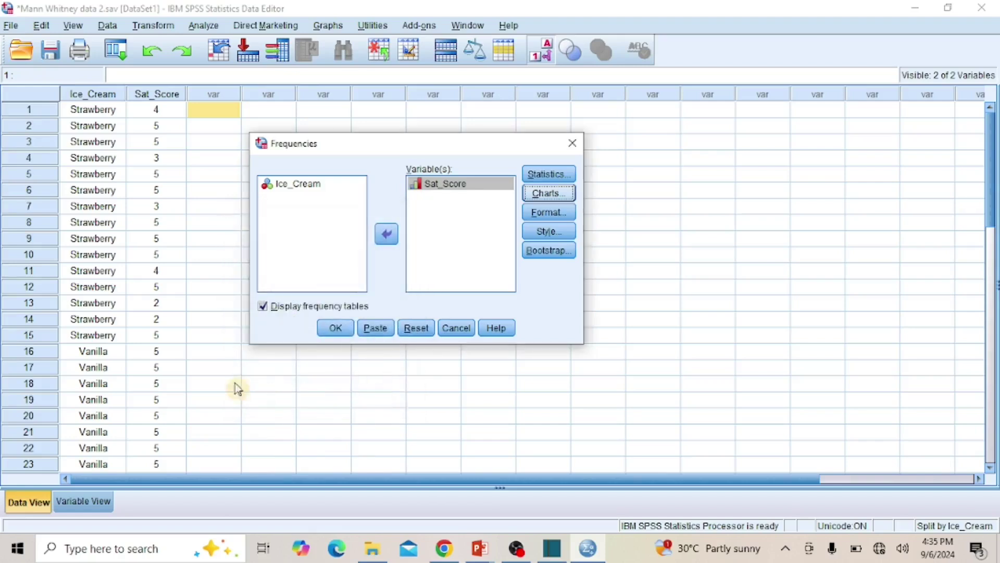
click(276, 308)
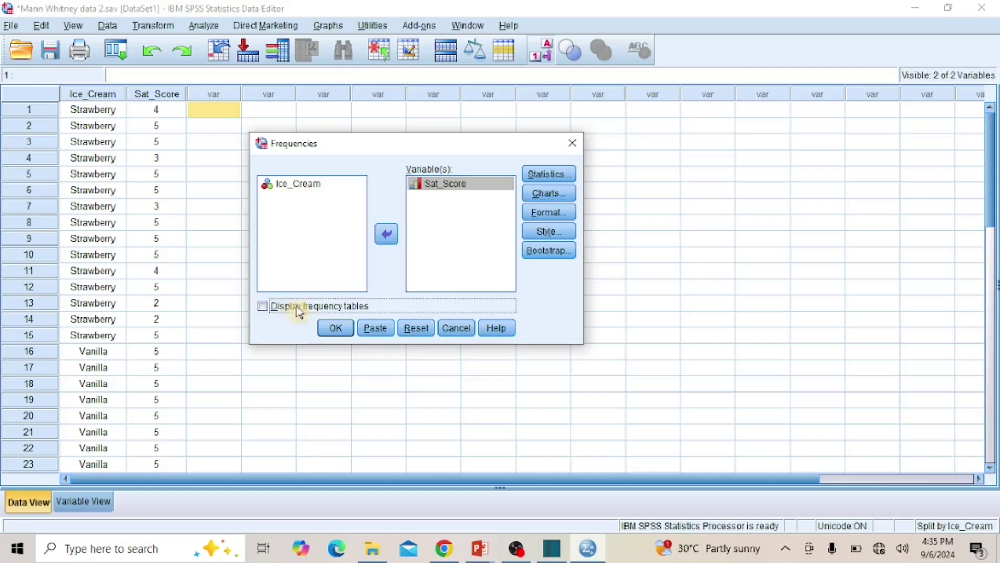
click(336, 328)
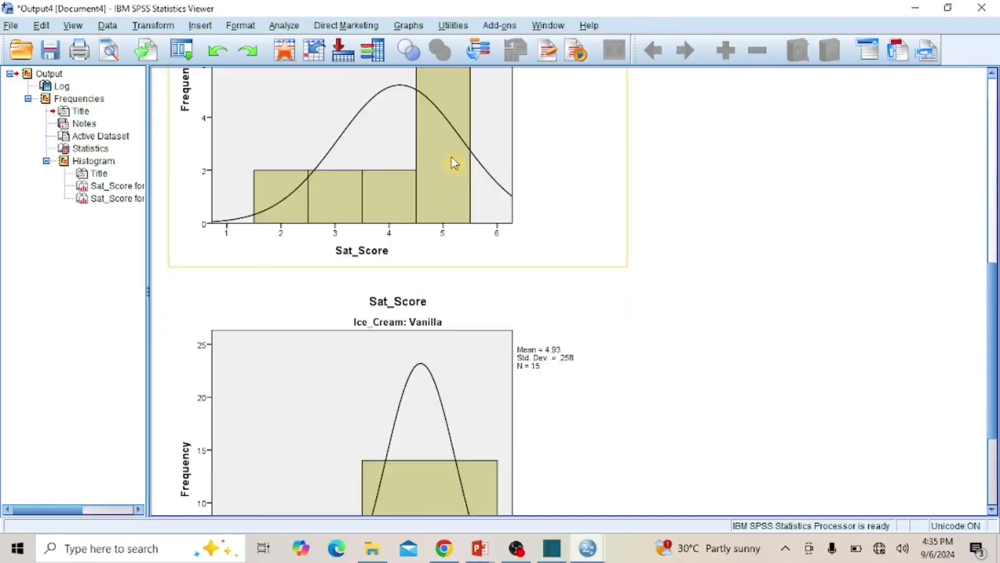
- Compare the Sat_Score histograms for Strawberry and Vanilla, examining the shape of each distribution against its normal curve
scroll(448, 166, up, 3)
click(436, 217)
scroll(436, 217, down, 3)
scroll(436, 216, down, 3)
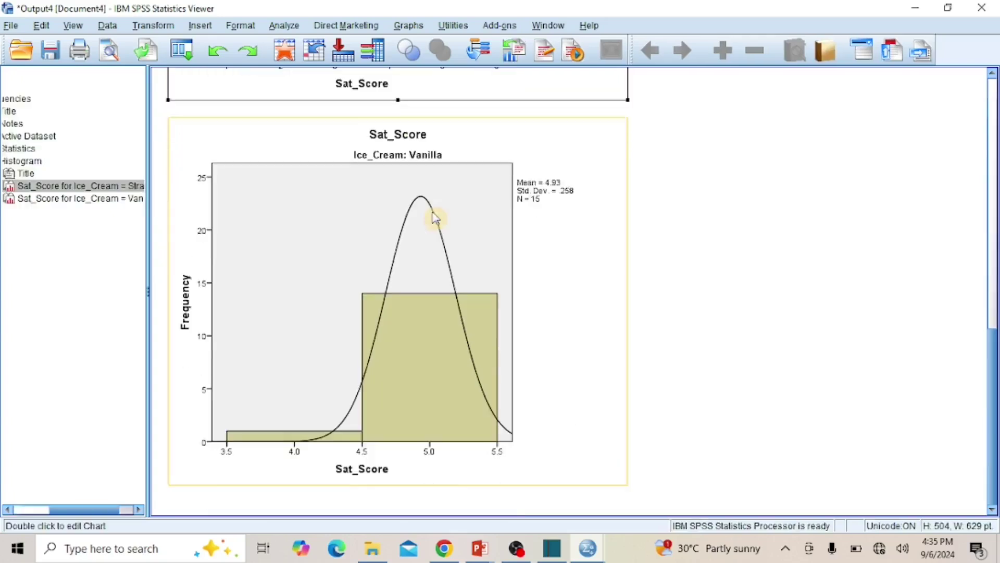
click(427, 246)
scroll(428, 250, up, 3)
scroll(429, 259, up, 3)
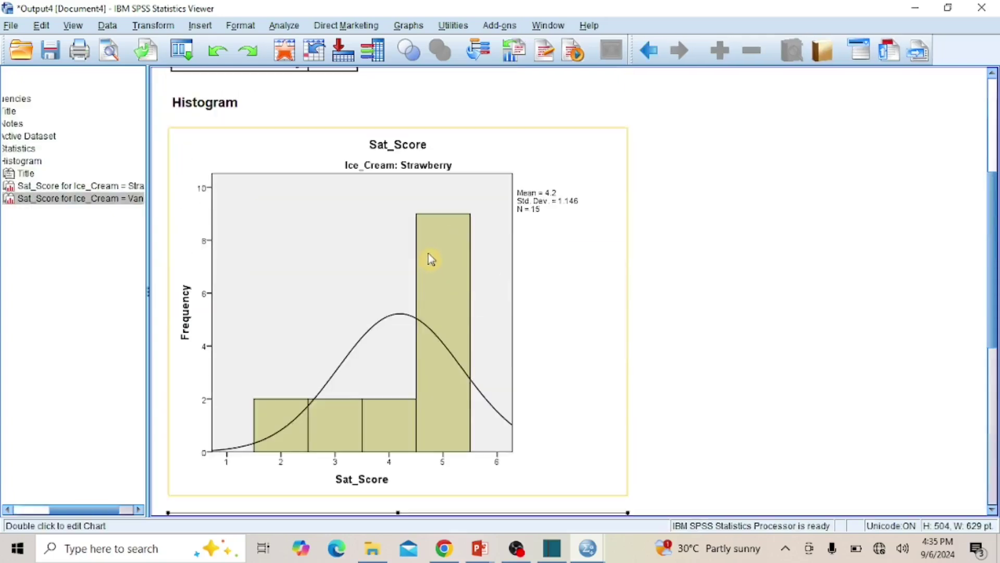
click(430, 259)
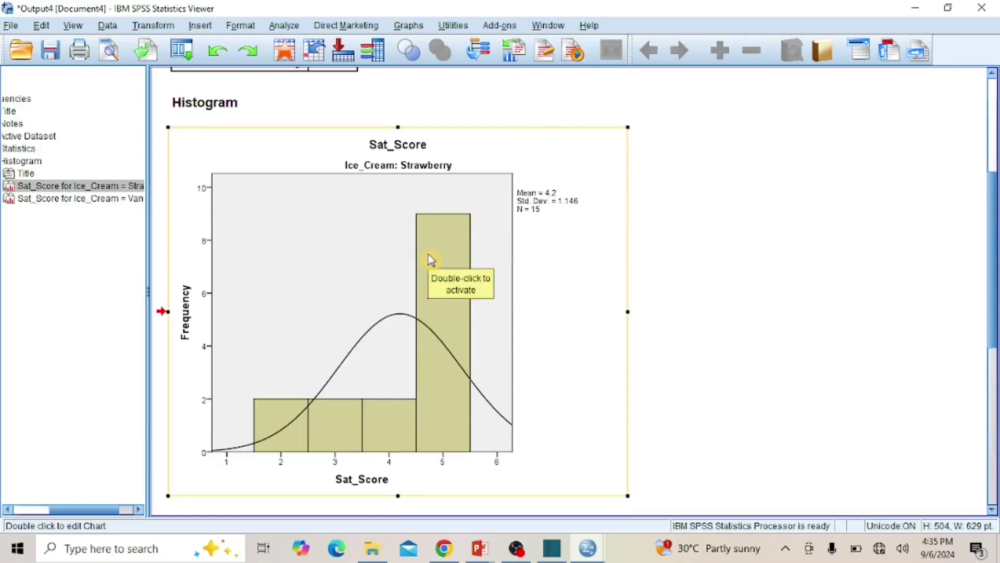
scroll(430, 258, down, 4)
scroll(432, 260, up, 4)
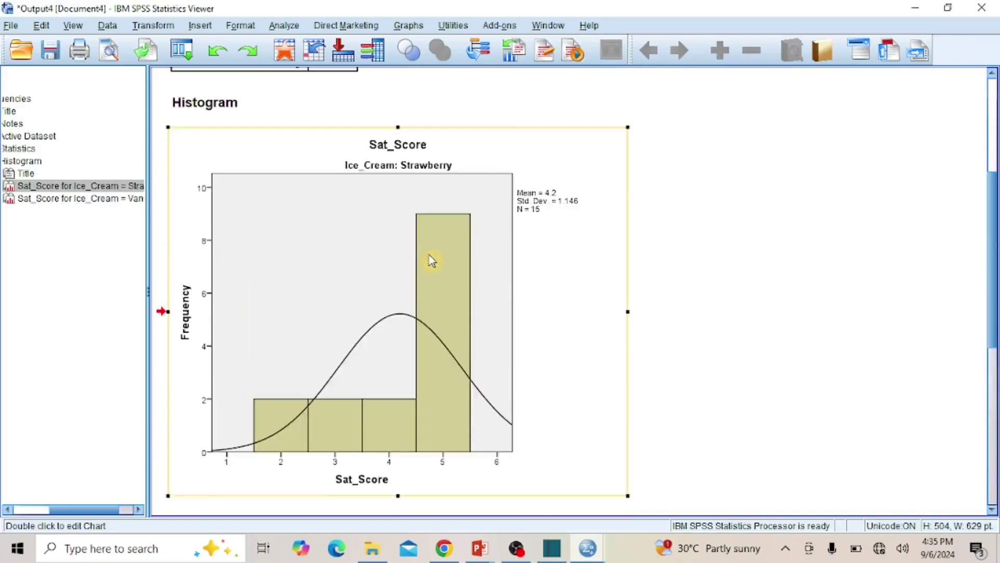
- Review the Vanilla histogram of Sat_Score once more and return to the earlier part of the output
scroll(432, 260, down, 4)
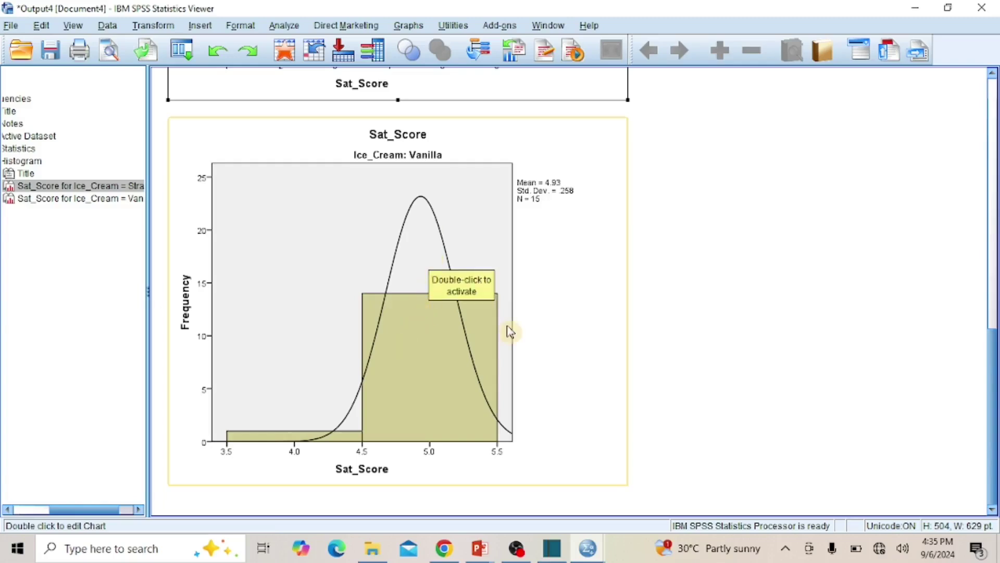
scroll(510, 331, up, 6)
scroll(509, 332, up, 2)
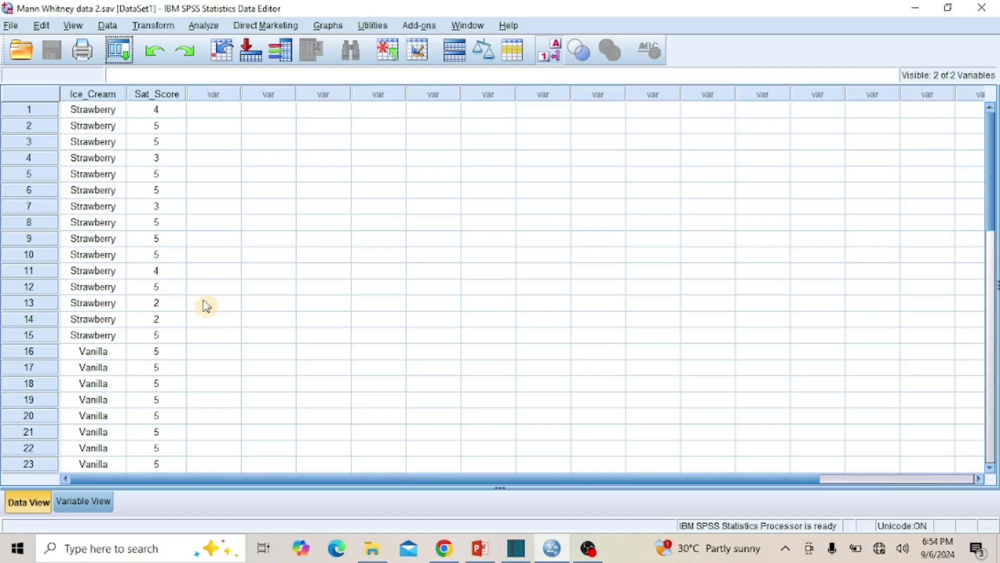
- Start a nonparametric test for independent samples and set its objective to Customize analysis
click(216, 32)
mouse_move(286, 286)
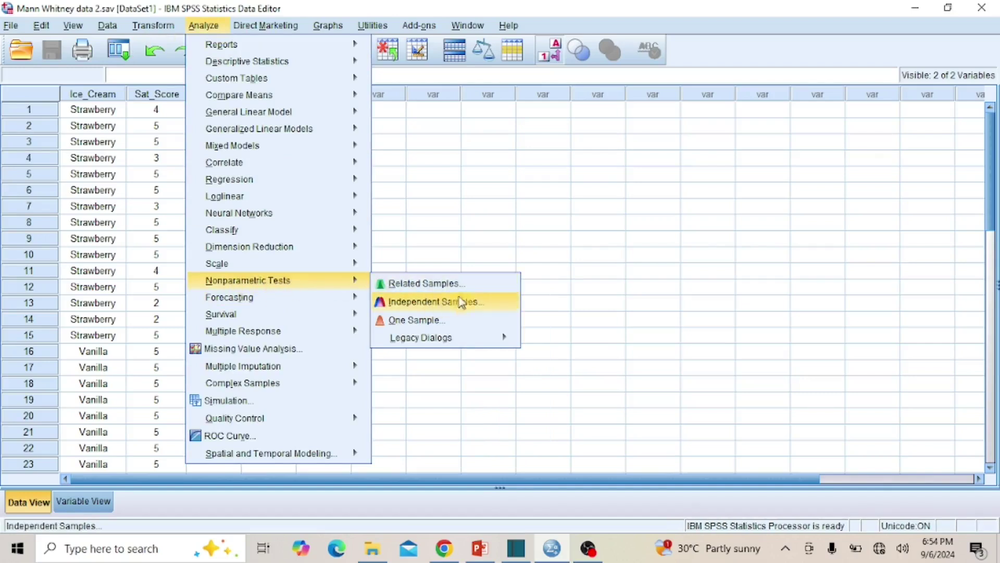
click(430, 301)
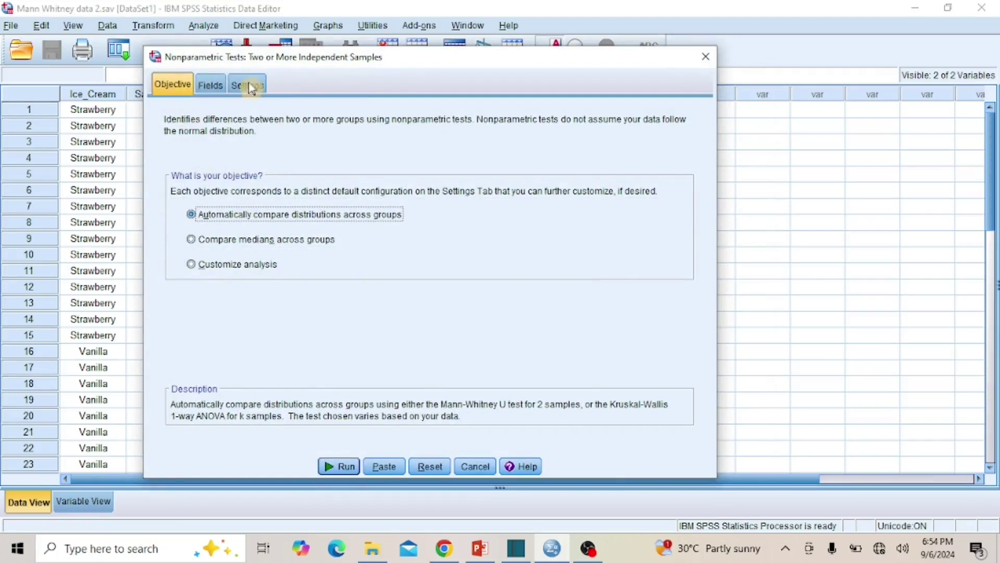
click(211, 84)
click(248, 86)
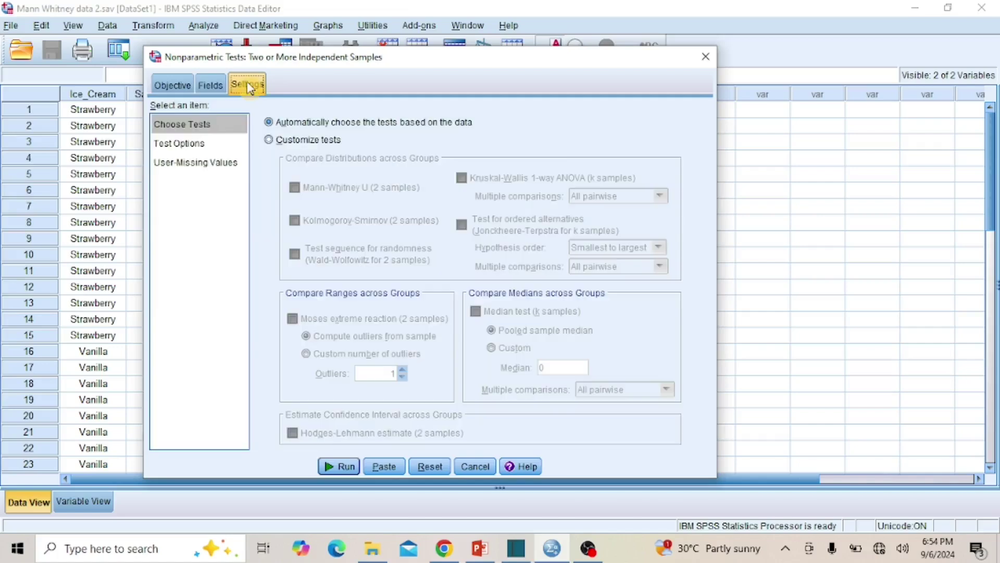
click(173, 84)
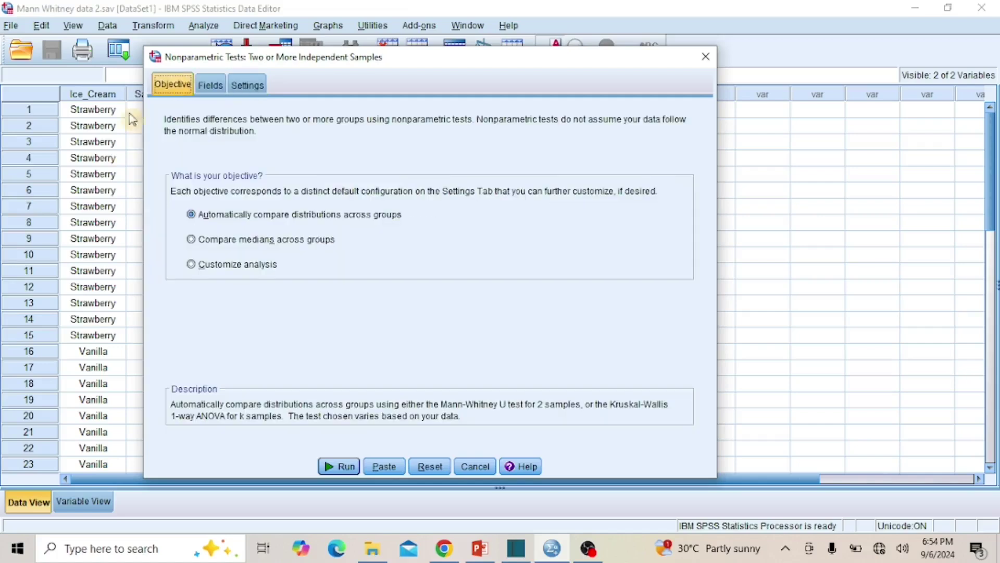
click(192, 264)
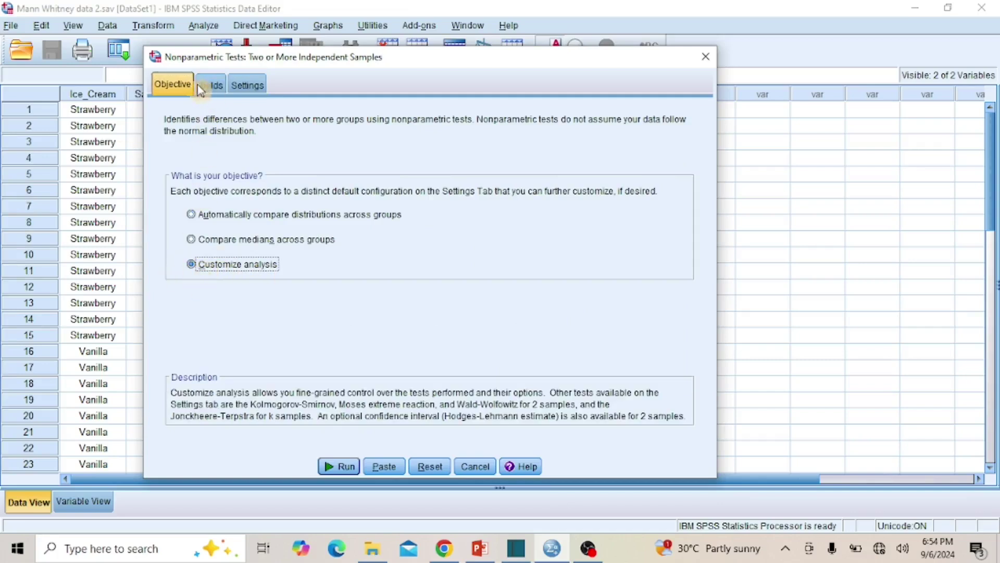
- Use custom field assignments with Sat_Score as the test field and Ice_Cream as the groups field
click(216, 87)
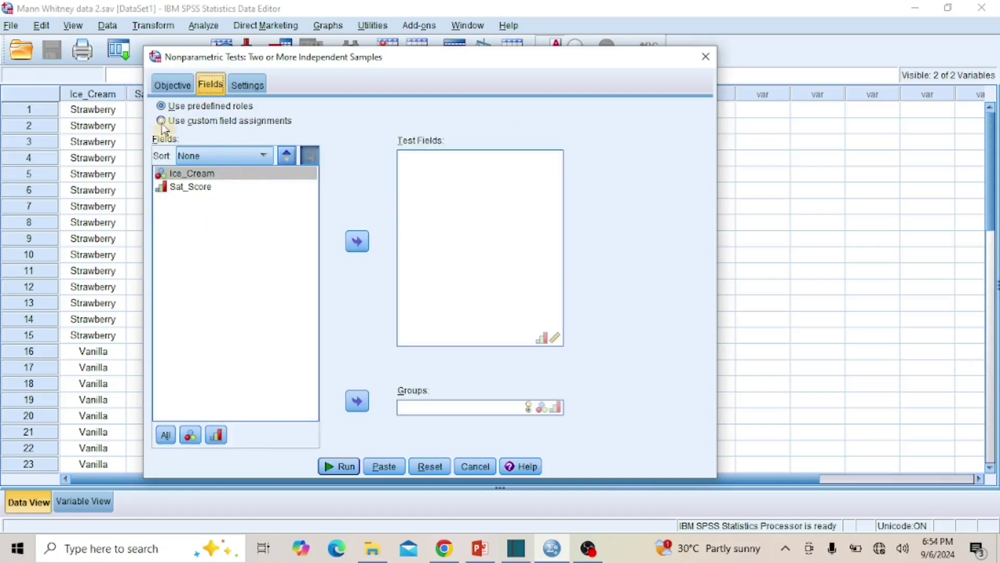
click(205, 124)
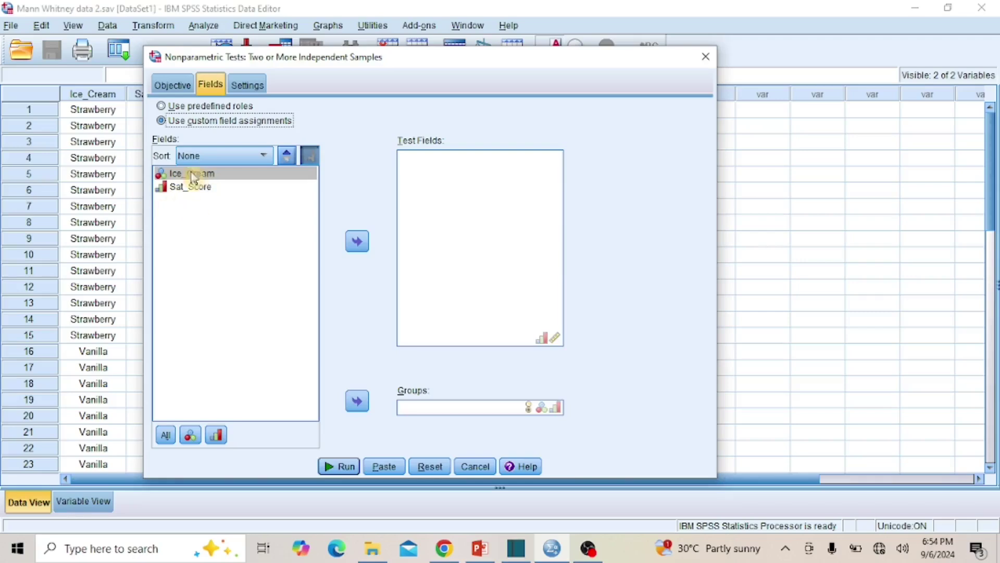
click(198, 191)
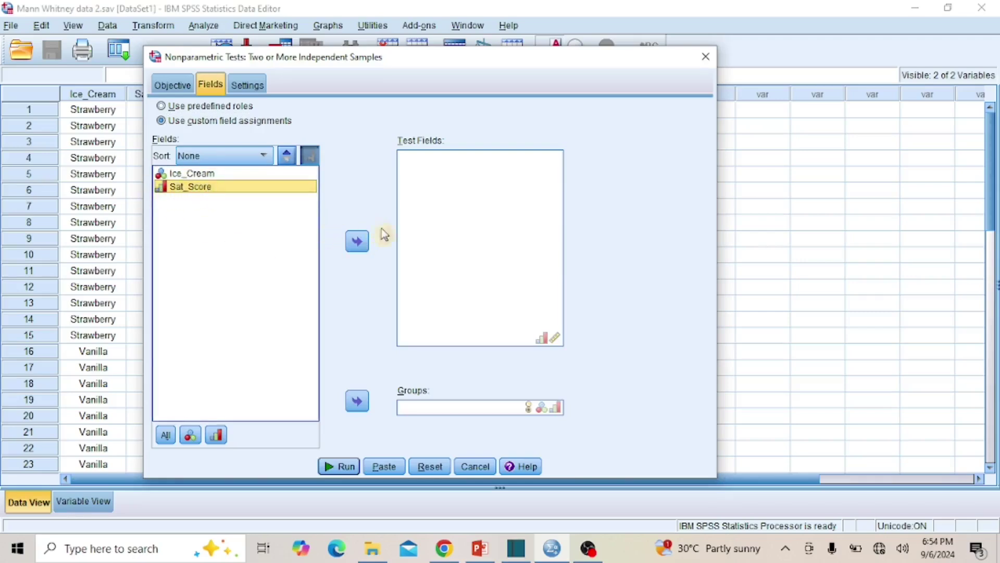
click(357, 242)
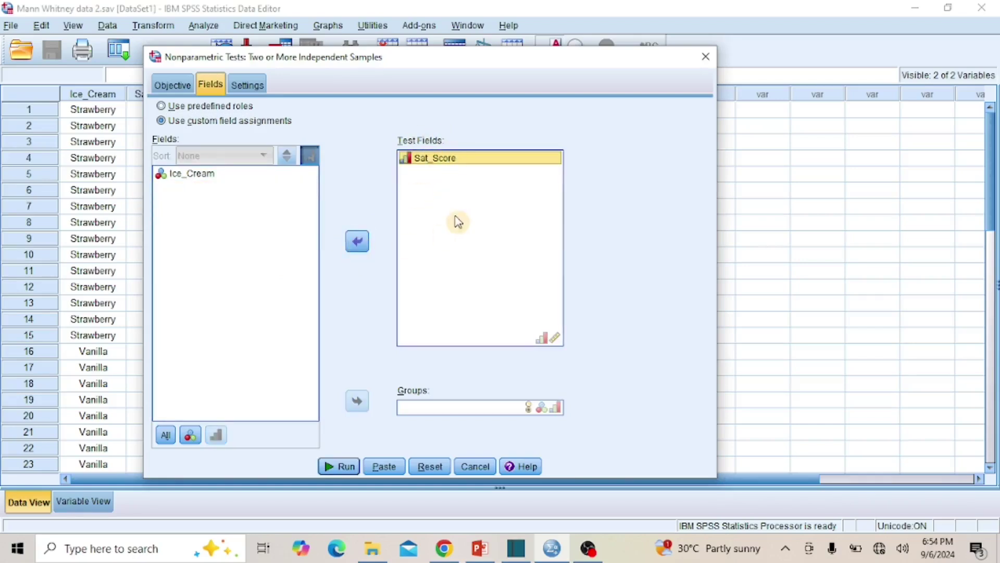
click(202, 179)
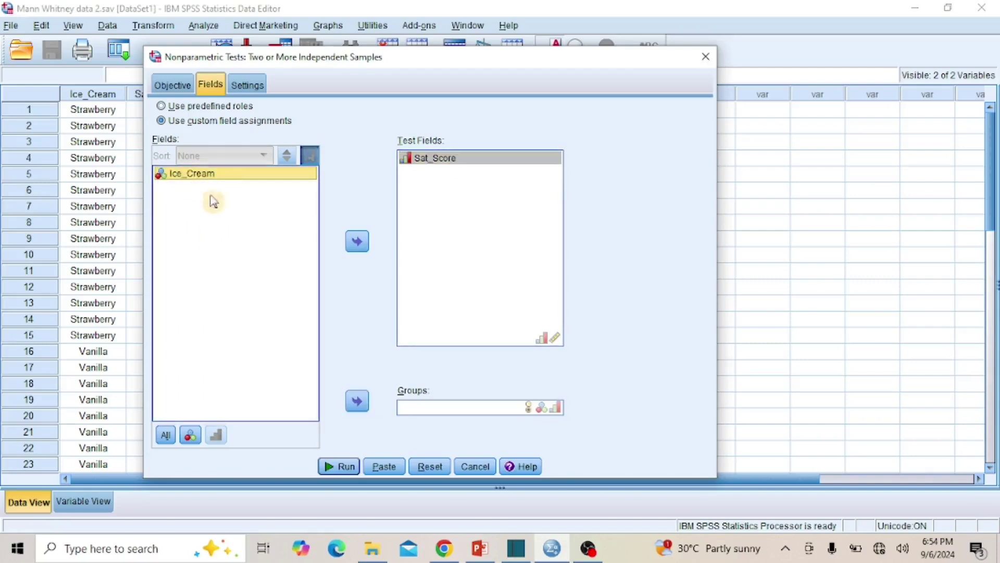
click(357, 400)
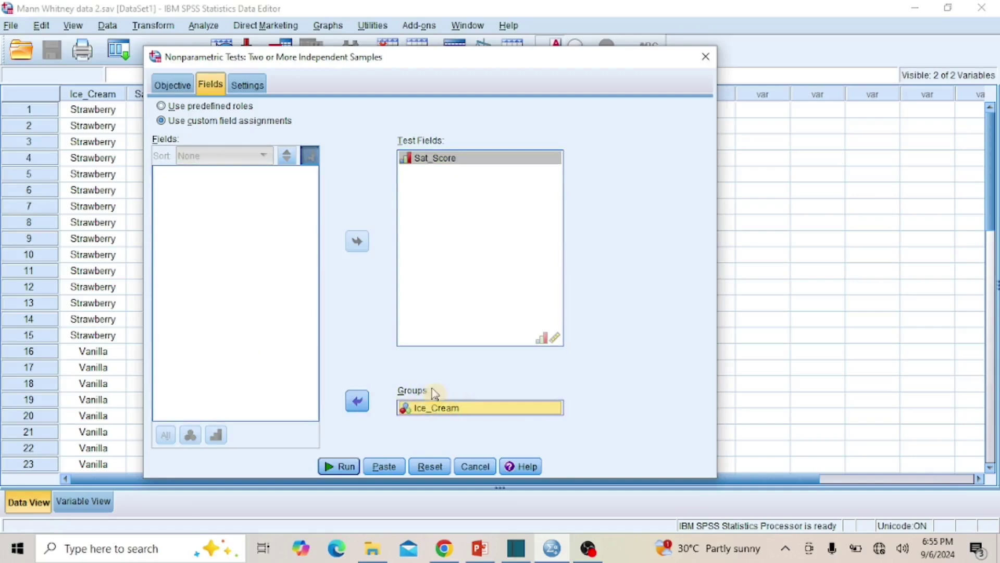
- Customize the tests to run and choose Mann-Whitney U (2 samples)
click(248, 85)
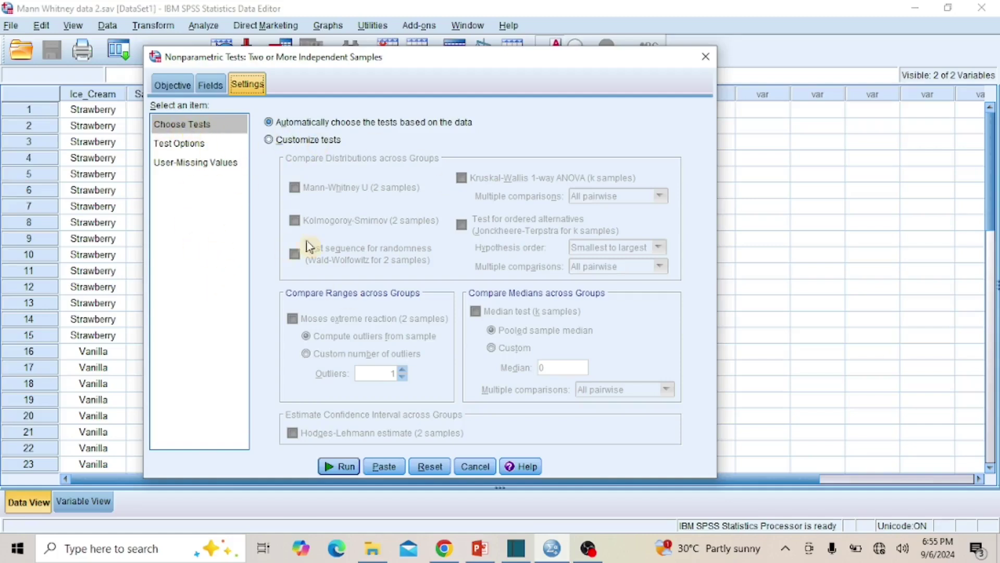
click(303, 139)
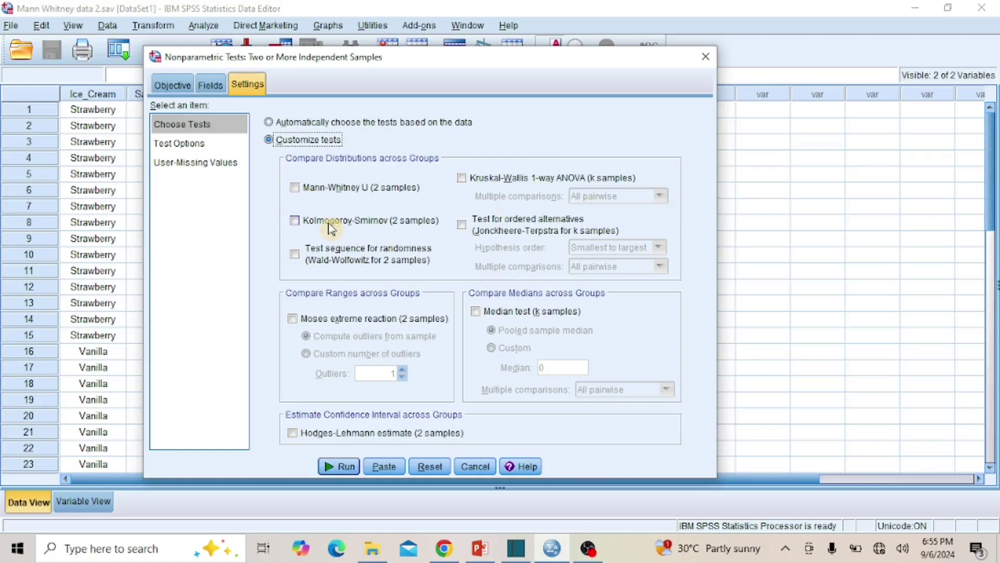
click(342, 189)
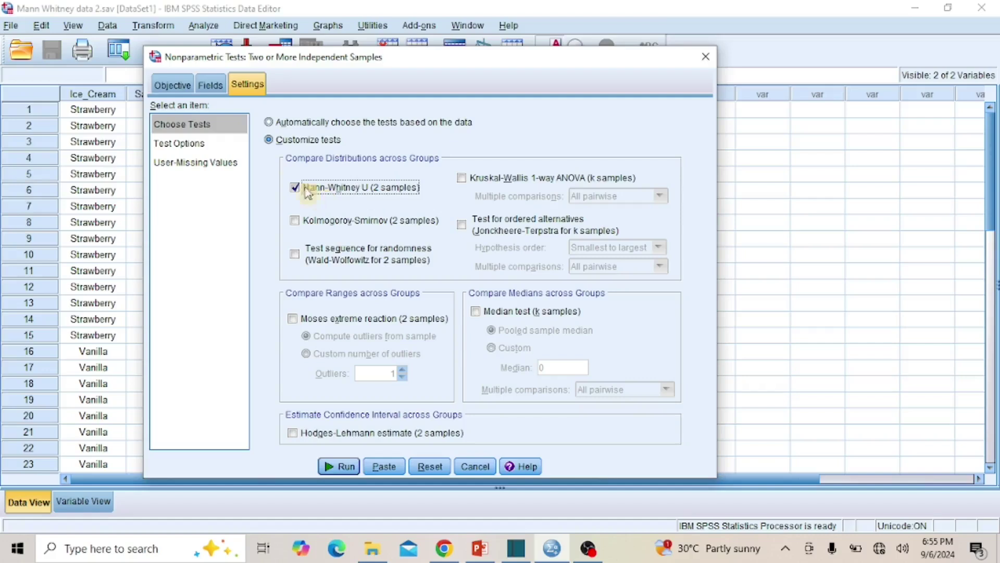
- Run the test with a significance level of 0.05, a 95.0% confidence interval and cases excluded test-by-test
click(183, 145)
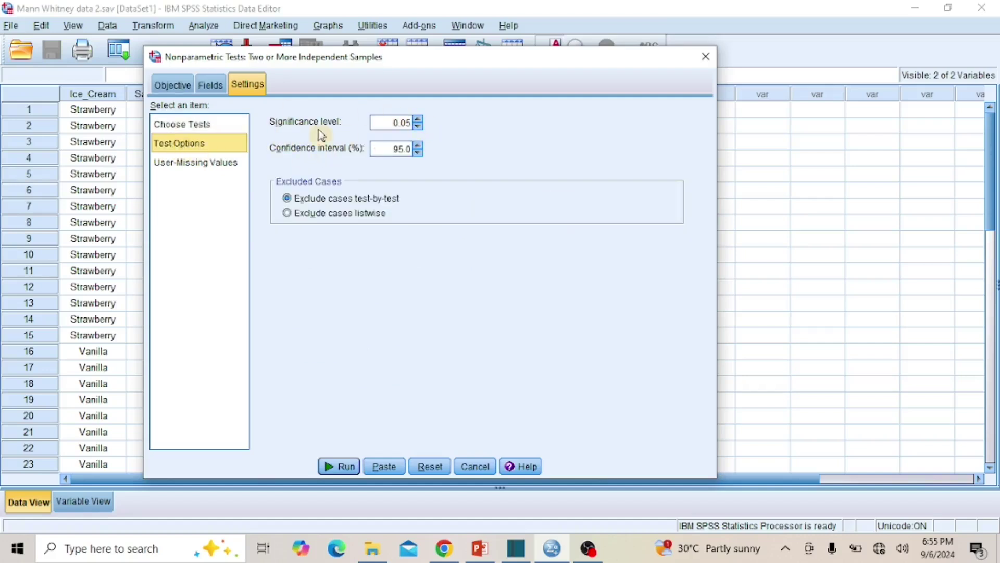
drag(396, 123, 426, 124)
key(shift+Tab)
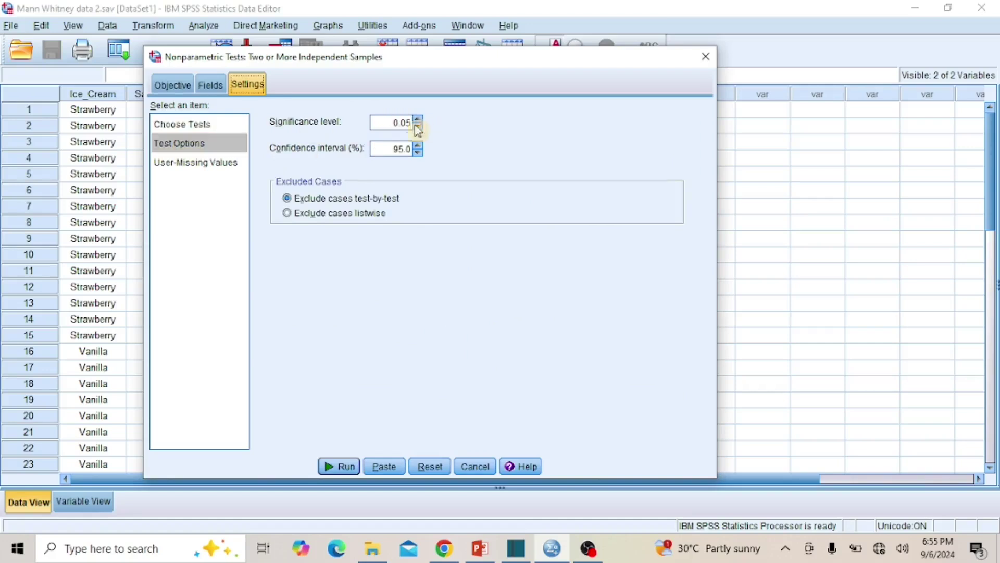
click(395, 151)
key(shift+Tab)
click(310, 200)
click(318, 212)
click(320, 199)
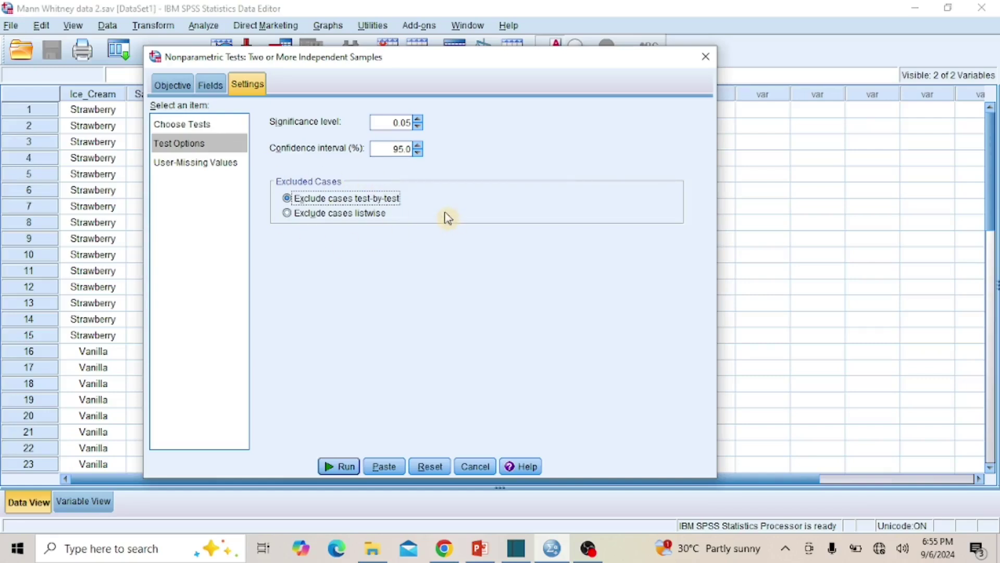
click(344, 468)
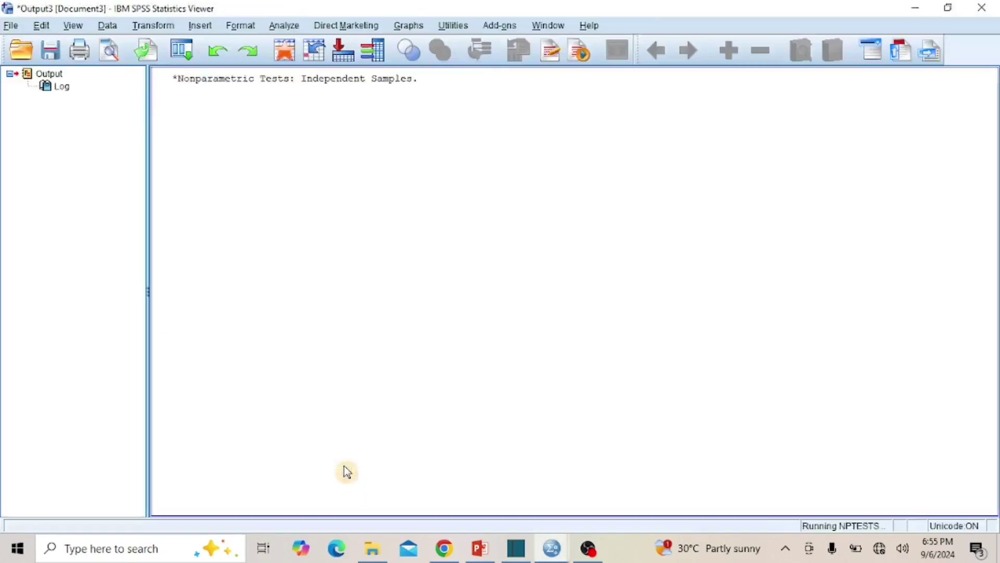
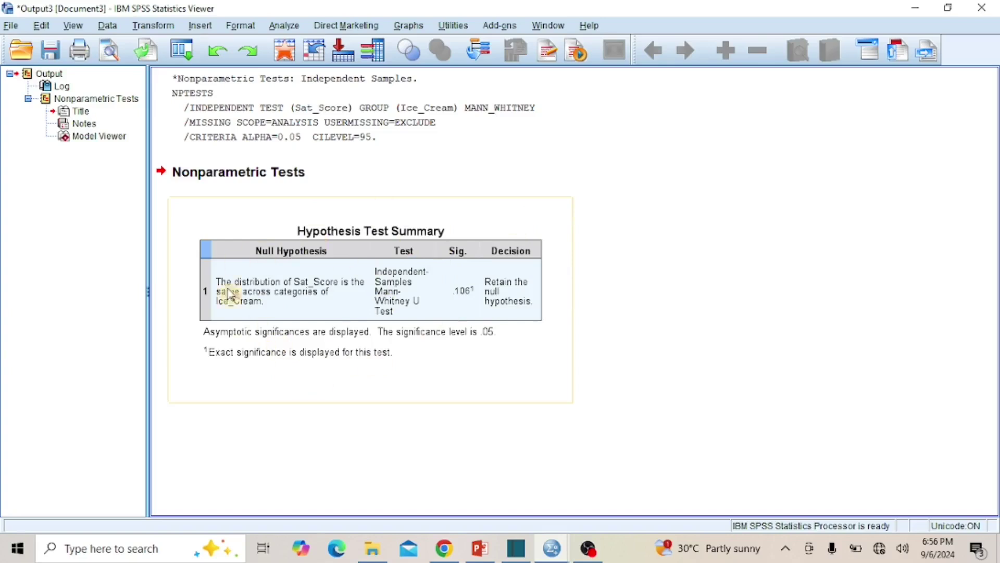
- Examine the Hypothesis Test Summary for the null hypothesis, the test's significance and the decision
click(344, 350)
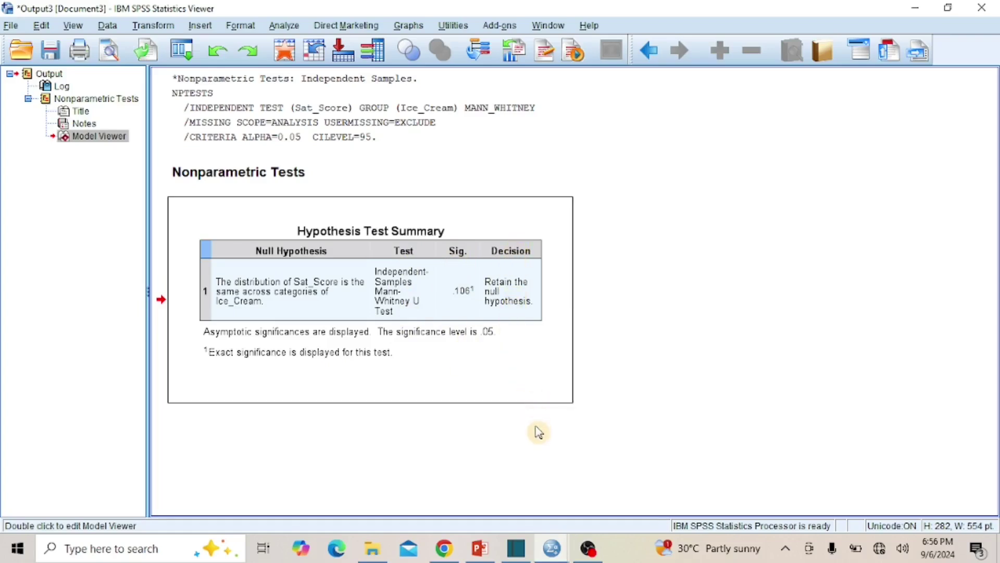
click(566, 399)
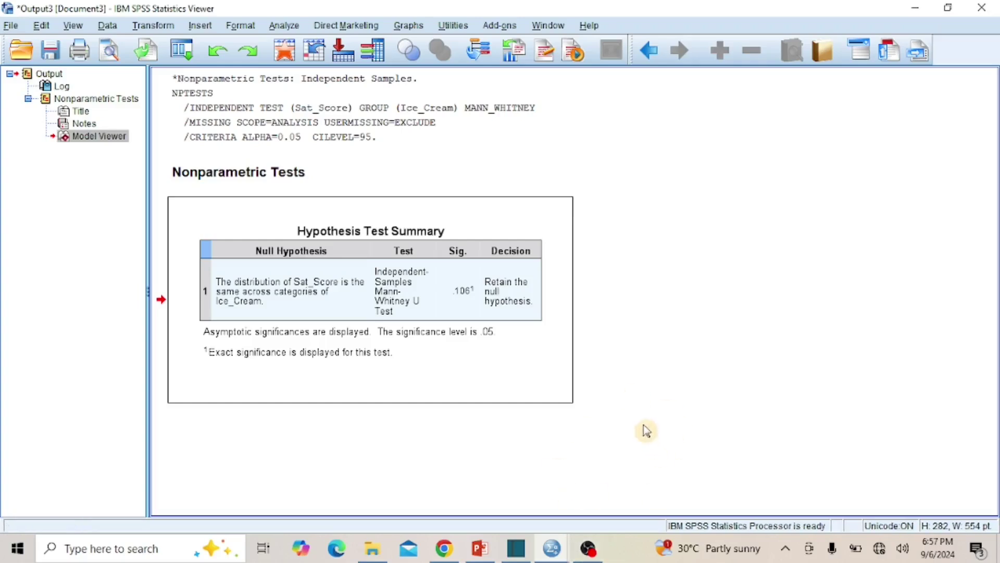
click(359, 400)
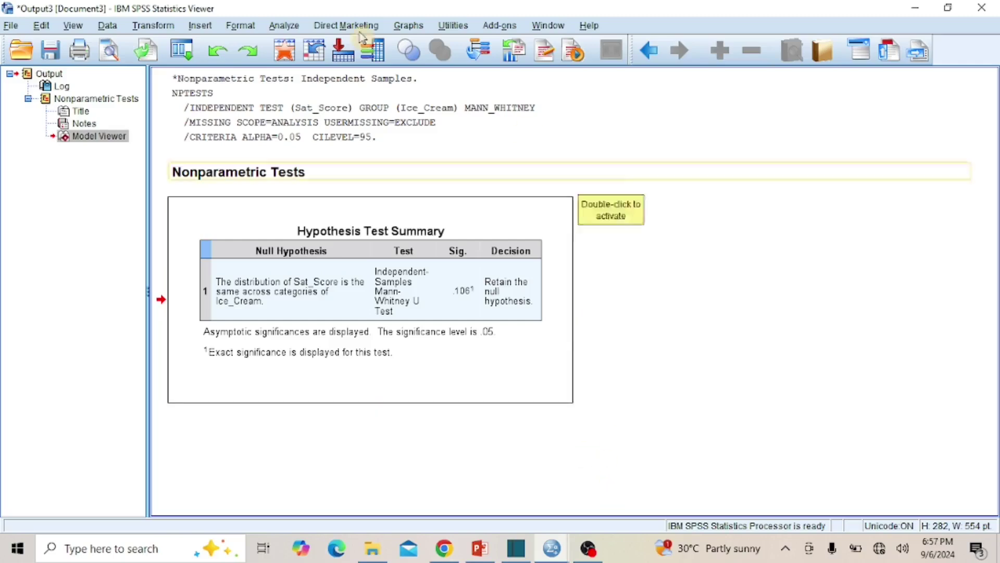
- Start the legacy 2 Independent Samples test with Sat_Score as the test variable and Ice_Cream as the grouping variable
click(284, 27)
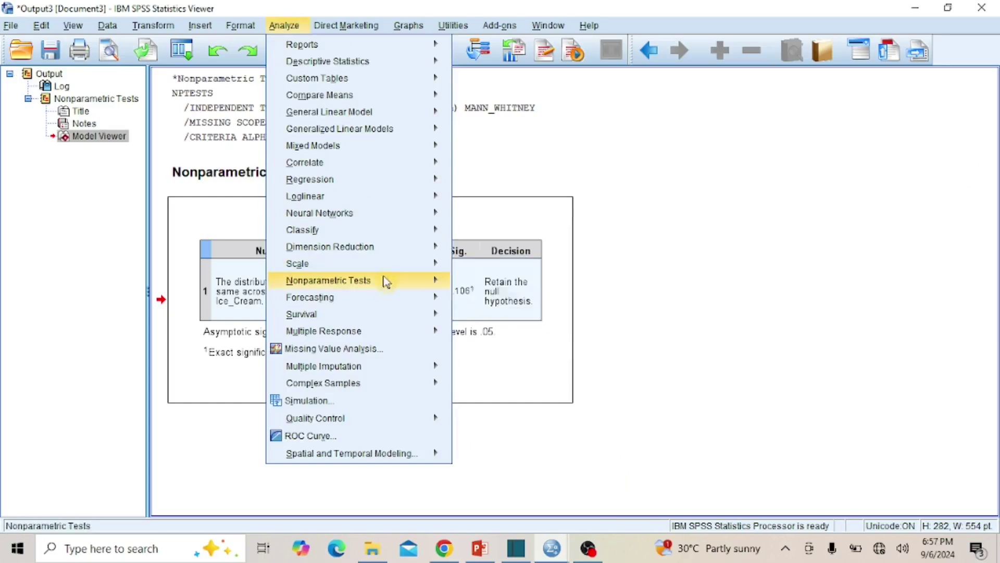
mouse_move(339, 284)
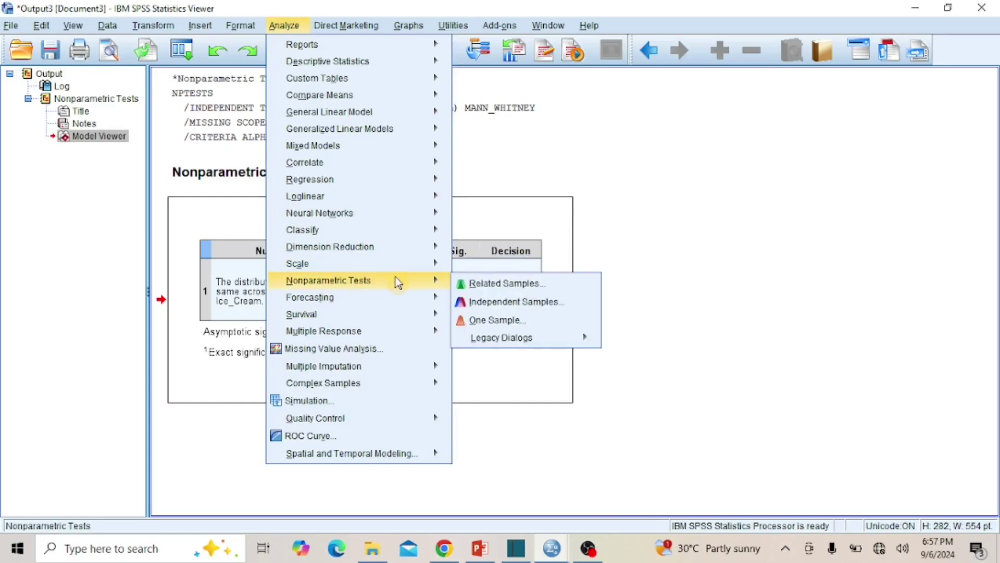
mouse_move(526, 339)
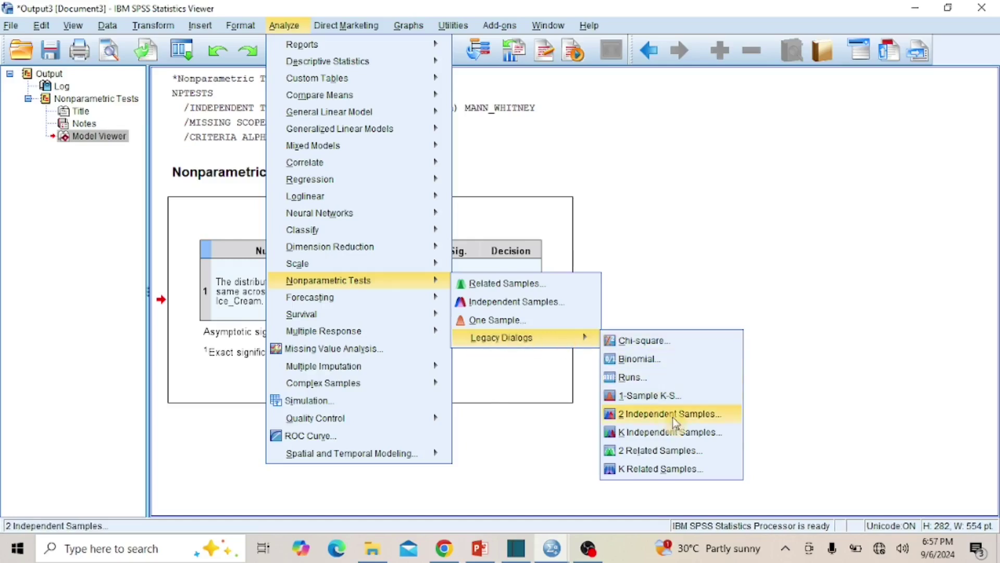
click(665, 416)
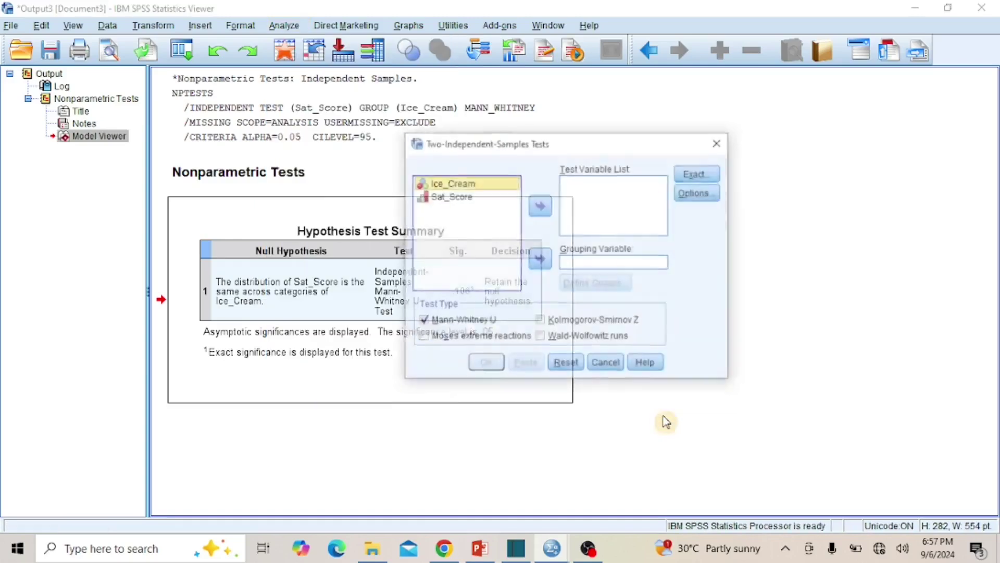
click(440, 201)
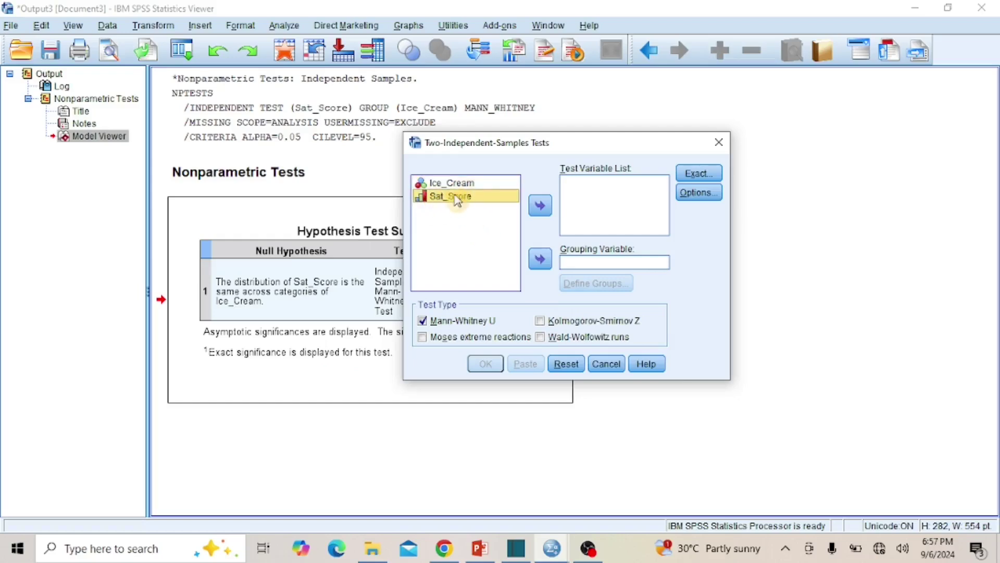
click(539, 207)
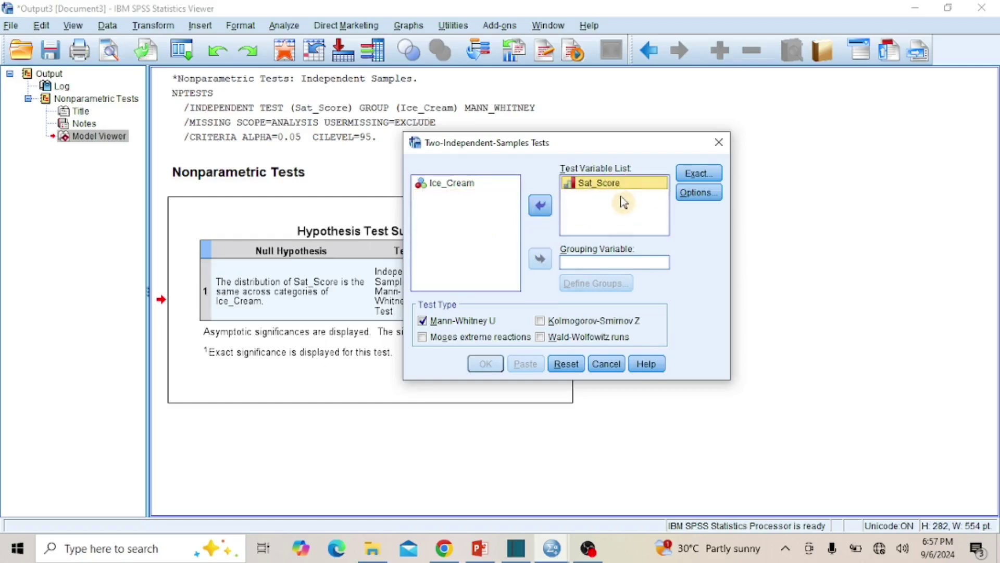
click(446, 187)
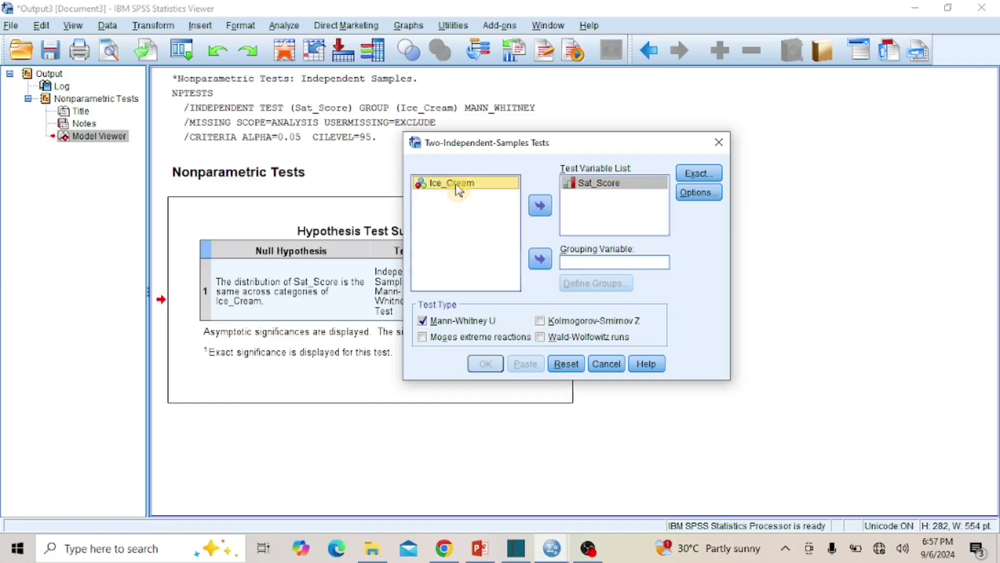
click(540, 262)
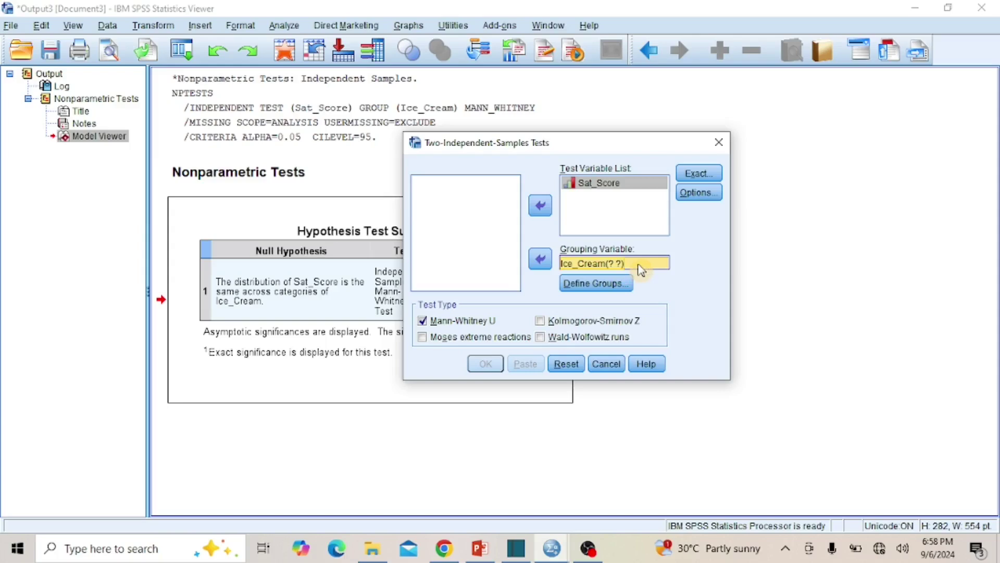
- Define the Ice_Cream groups with 1 for Group 1 and 2 for Group 2
click(607, 284)
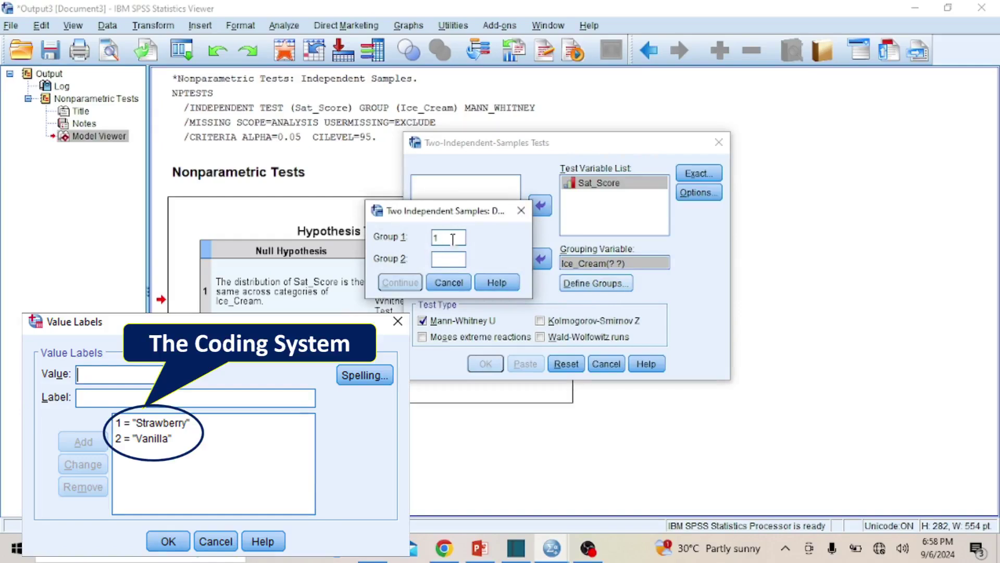
text(2)
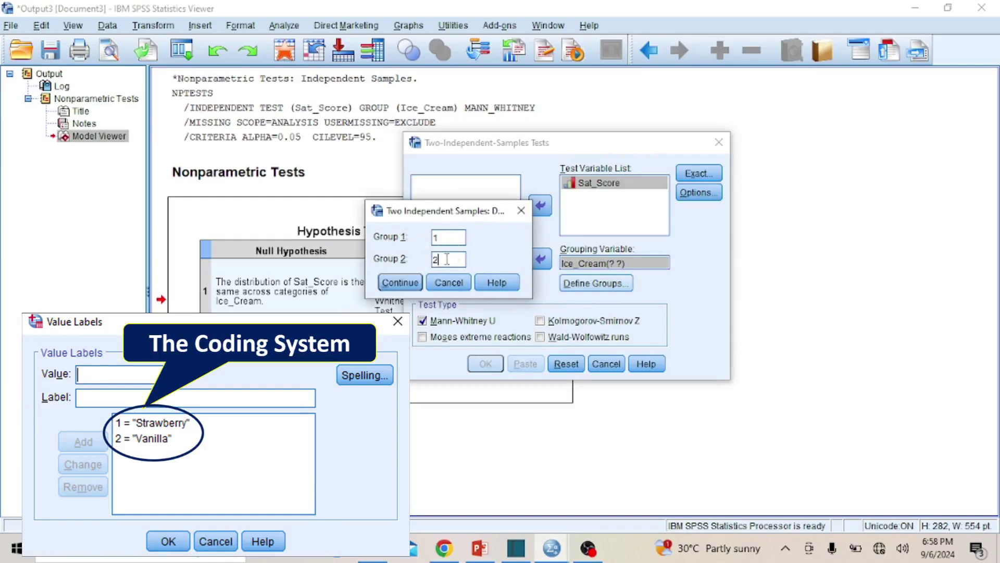
click(400, 284)
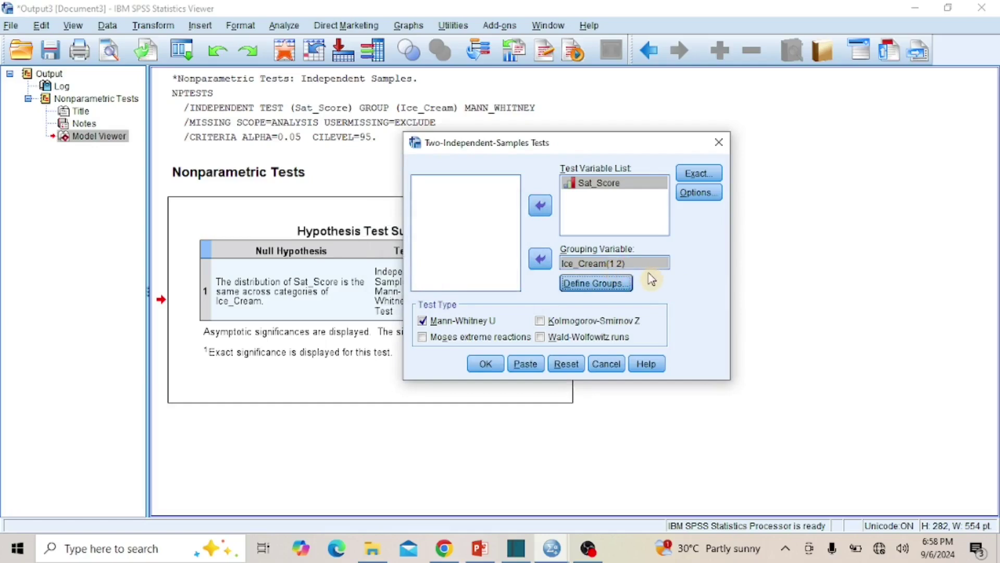
- Keep the exact test setting at Asymptotic only for the two-independent-samples test
click(695, 178)
drag(308, 164, 385, 202)
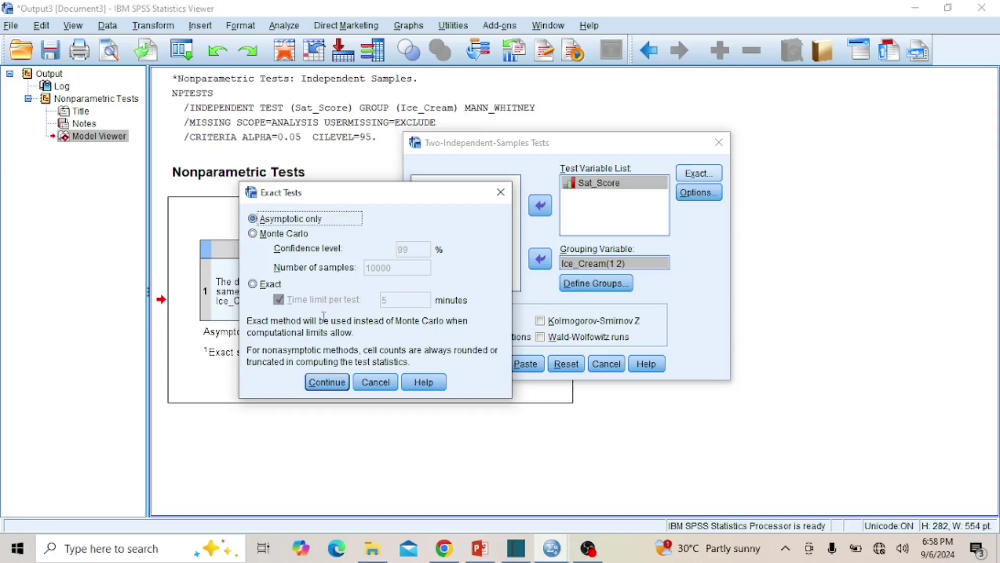
click(325, 383)
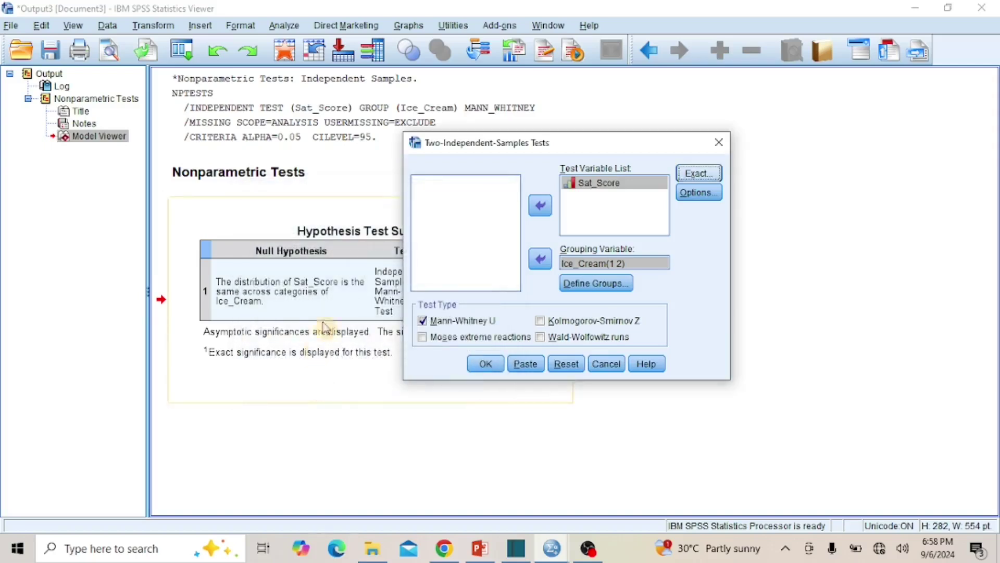
- Set missing values to be excluded test-by-test, leaving the descriptive and quartile statistics off
click(702, 196)
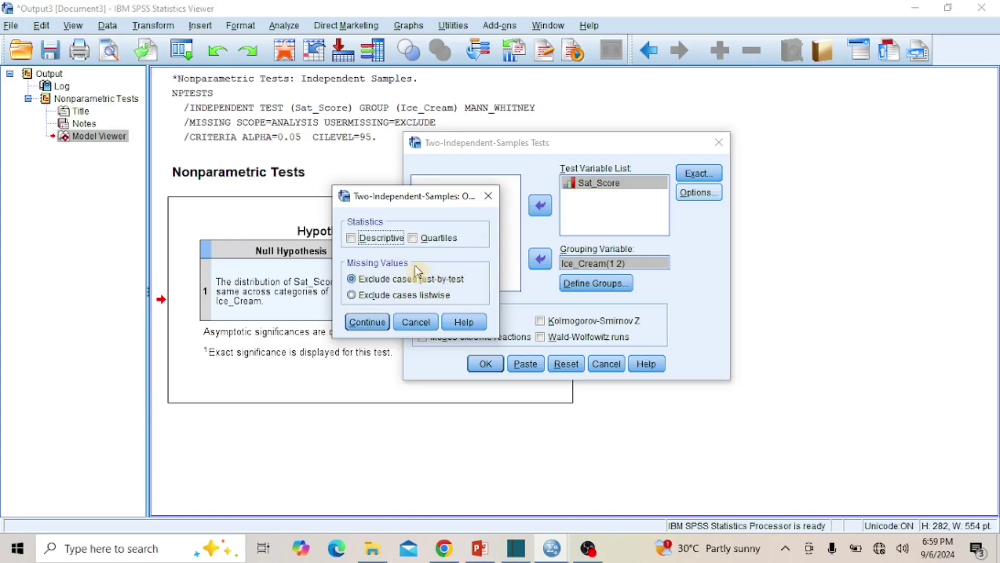
click(385, 295)
click(385, 279)
click(386, 295)
click(385, 278)
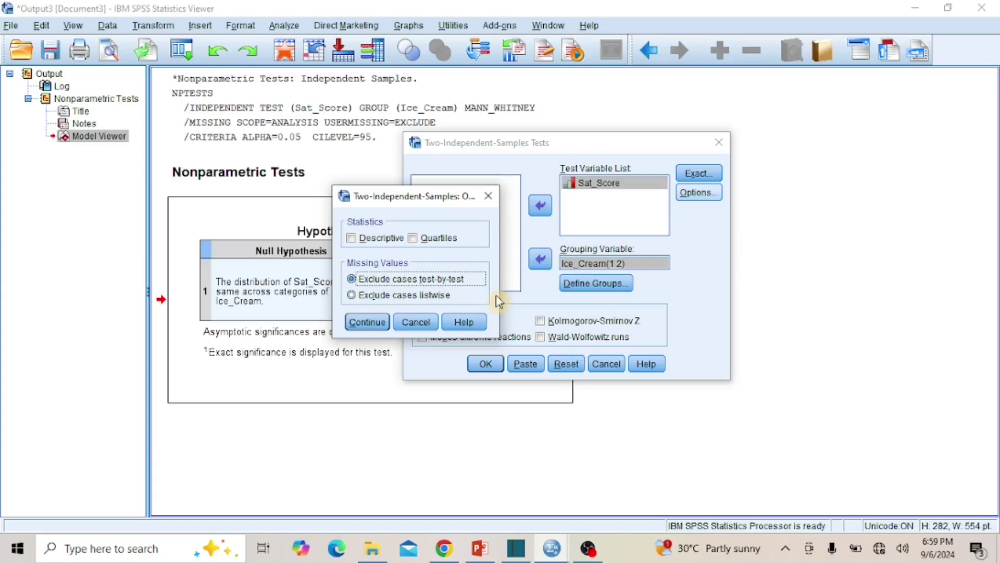
click(367, 323)
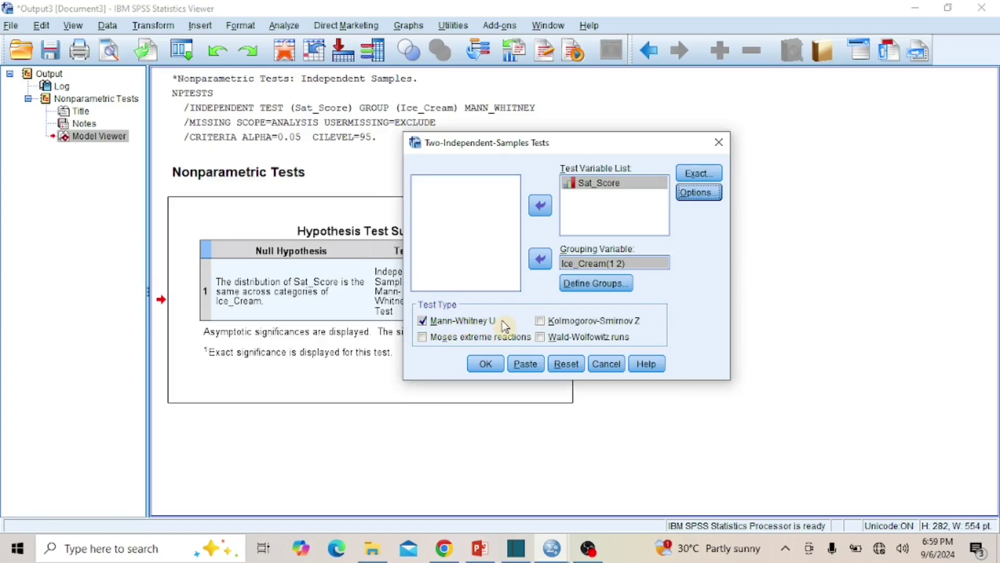
- Run the two-independent-samples test with Mann-Whitney U as the only test type
click(474, 325)
click(475, 325)
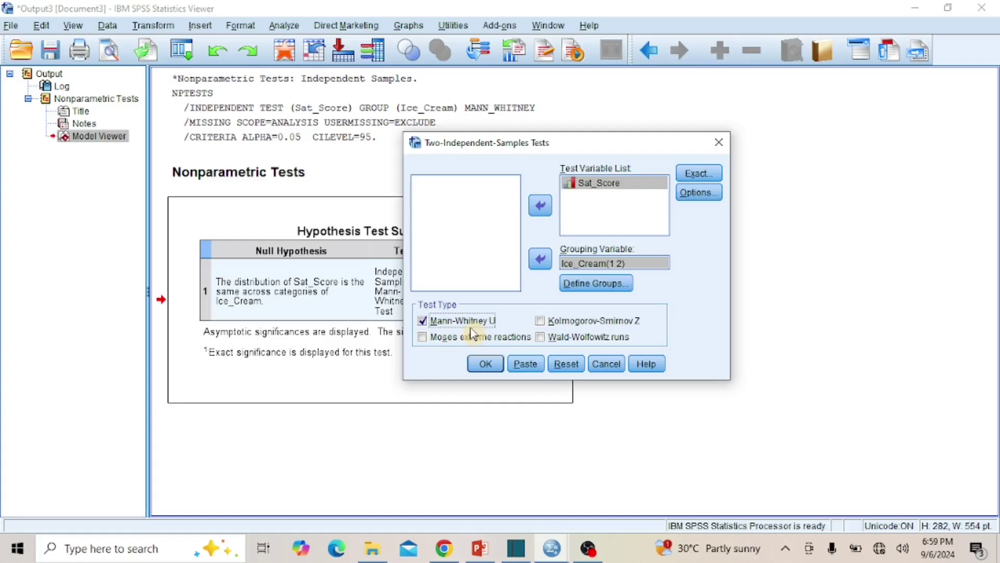
click(474, 327)
click(474, 327)
click(485, 369)
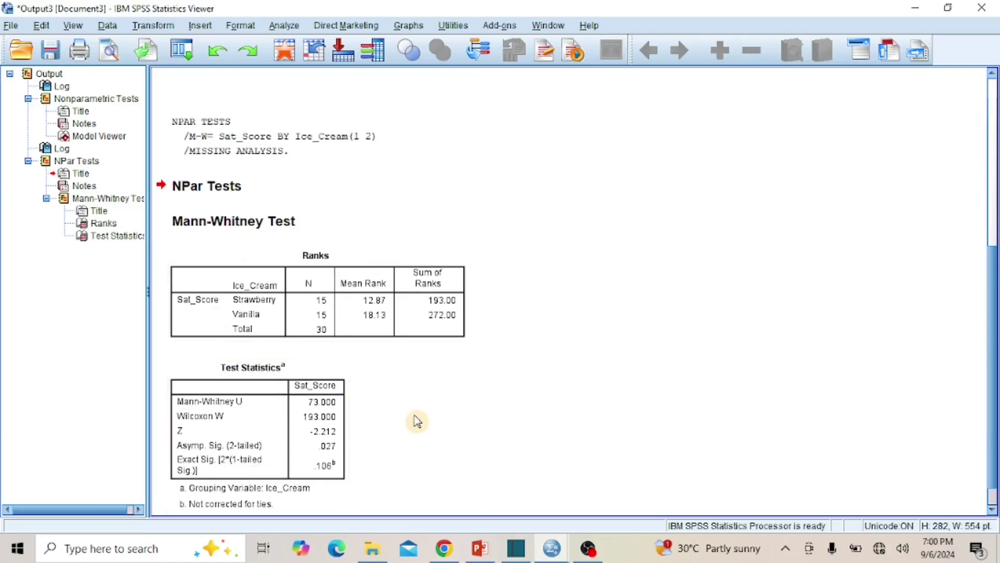
- Examine the Ranks table for each group's mean rank and the Test Statistics table for the U, Z and significance values
scroll(410, 414, down, 1)
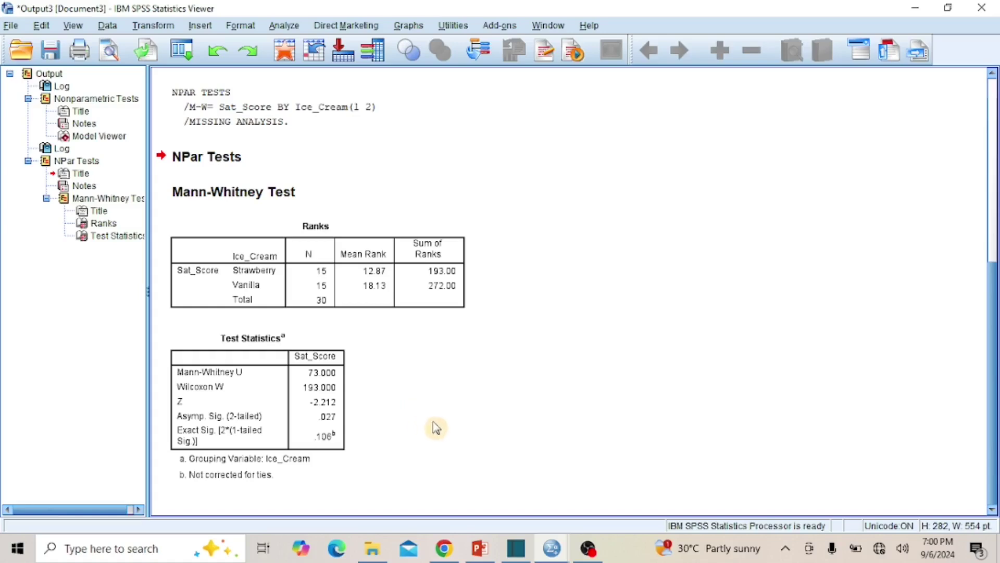
click(341, 267)
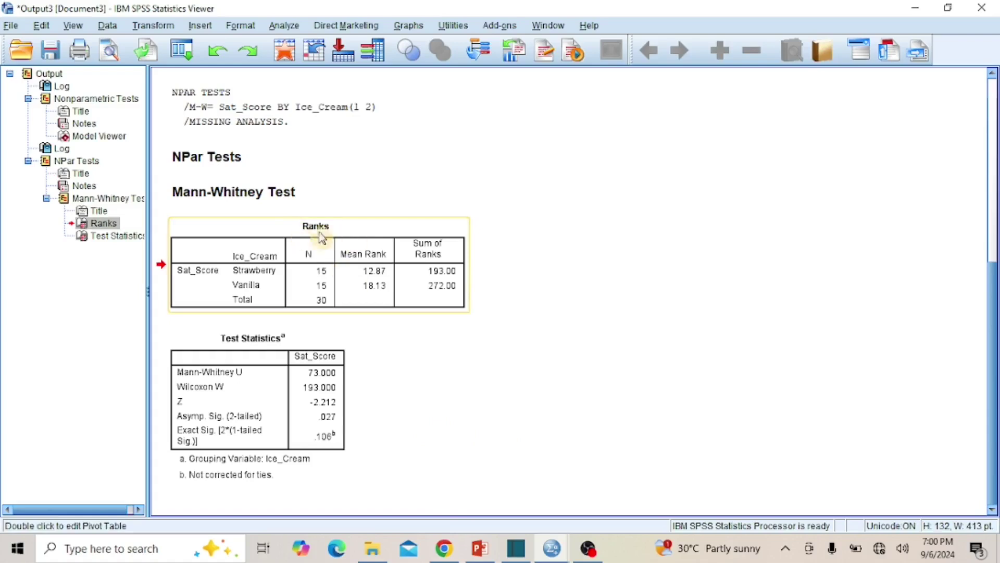
click(262, 397)
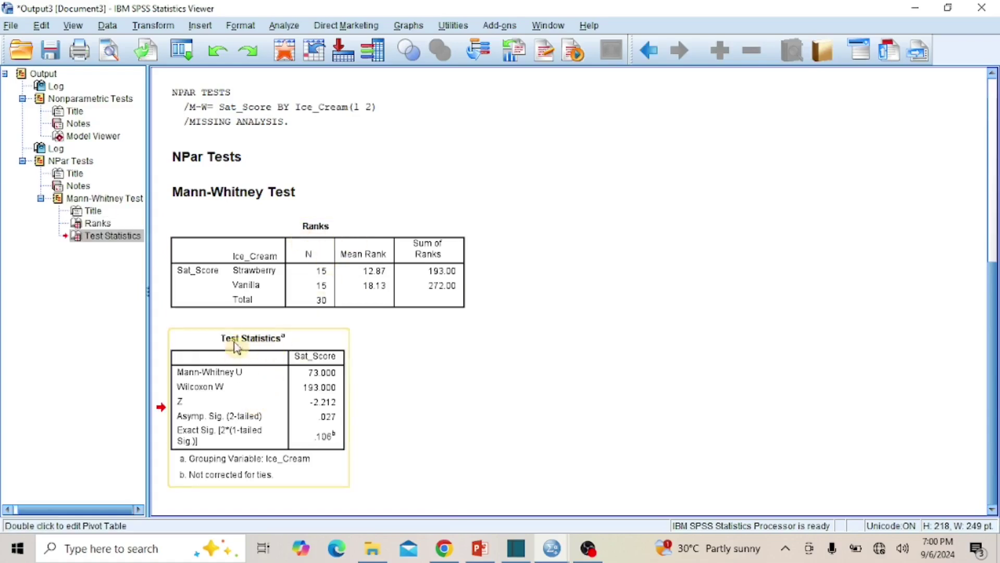
click(315, 251)
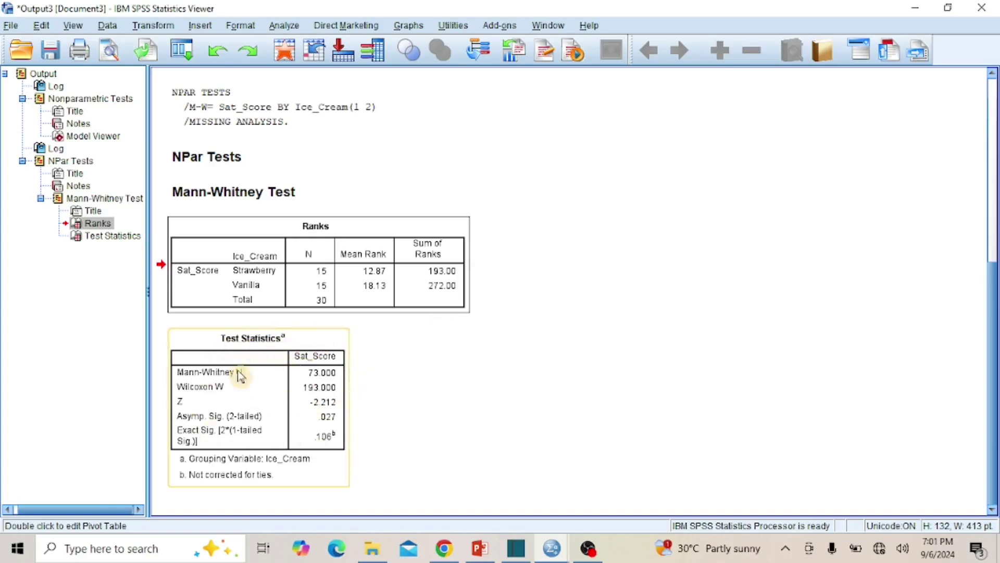
click(290, 360)
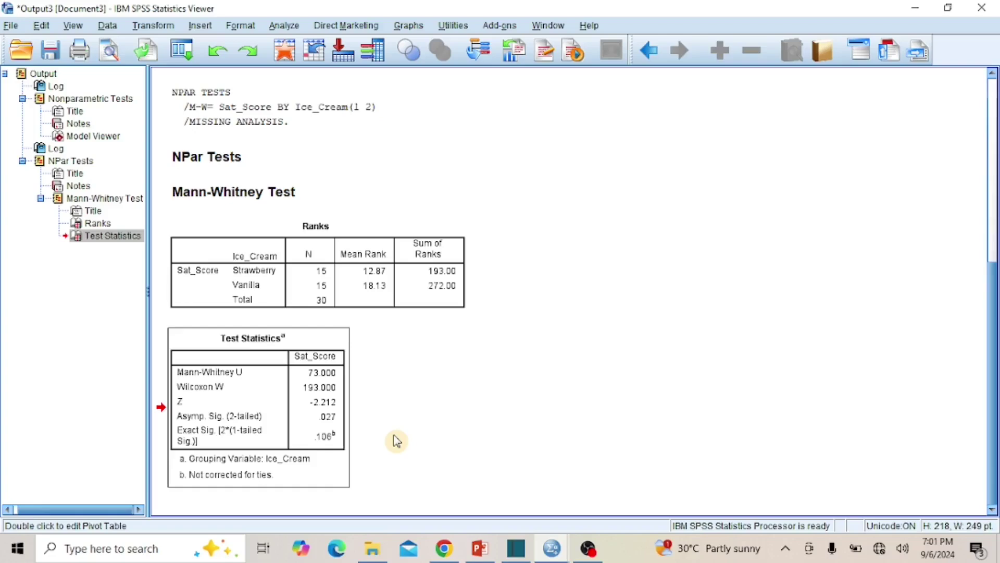
click(234, 436)
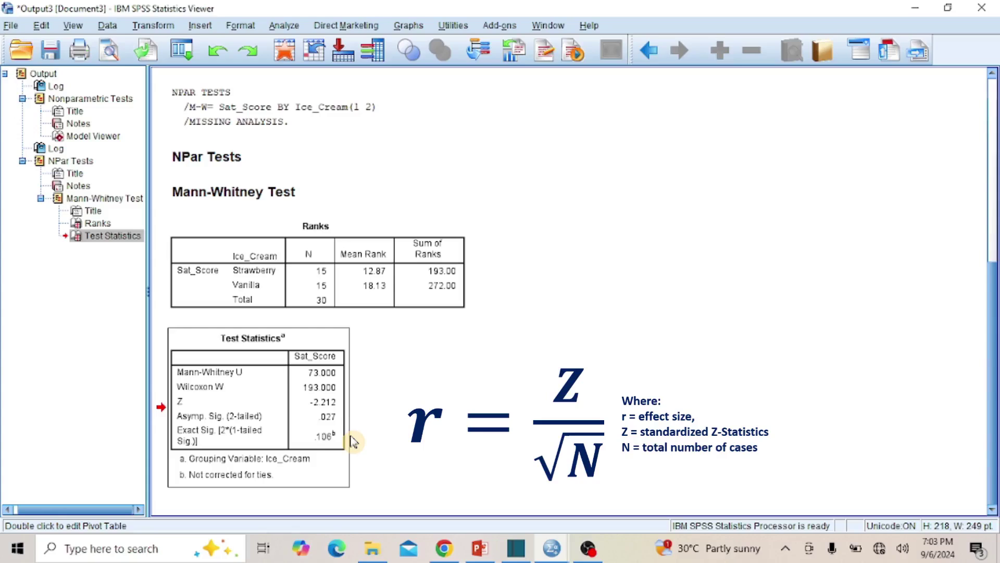
- Look up the Z statistic and the total number of cases needed for the effect size r = Z/√N
click(352, 440)
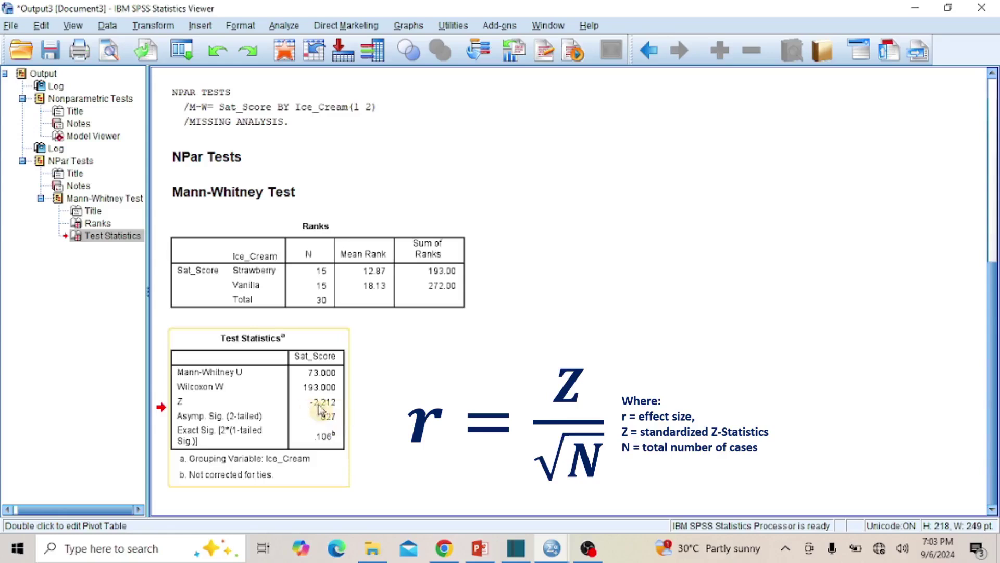
click(378, 285)
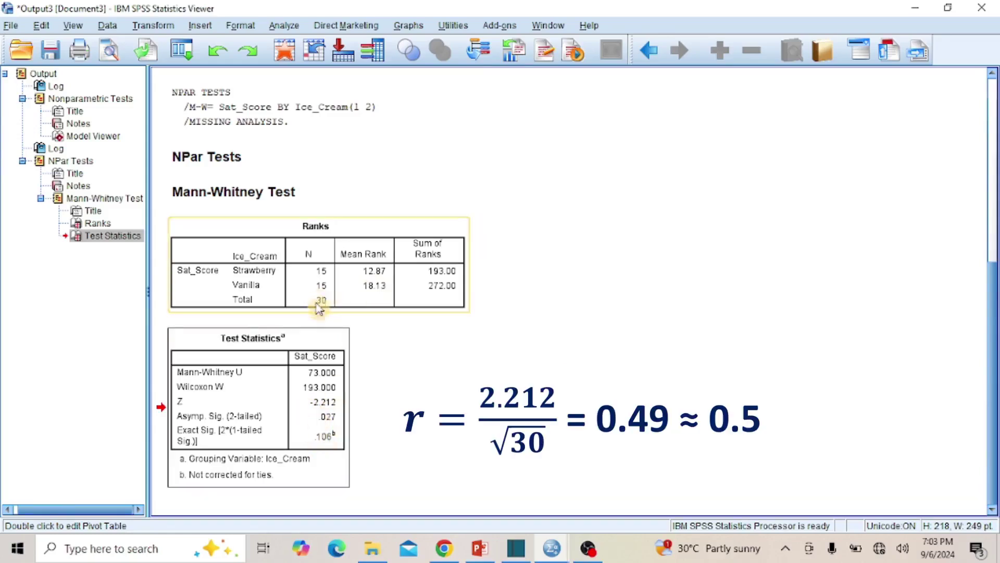
click(308, 354)
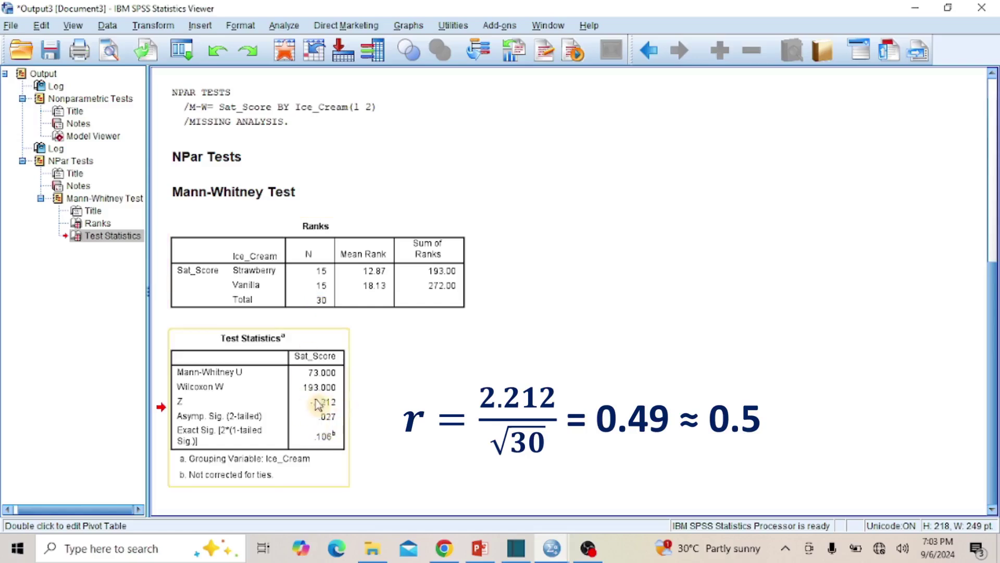
click(326, 306)
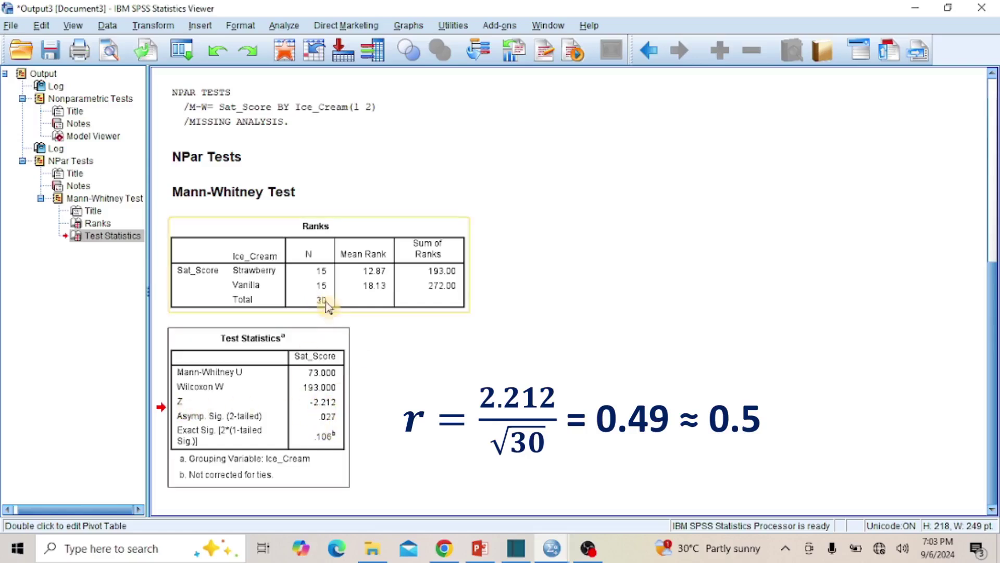